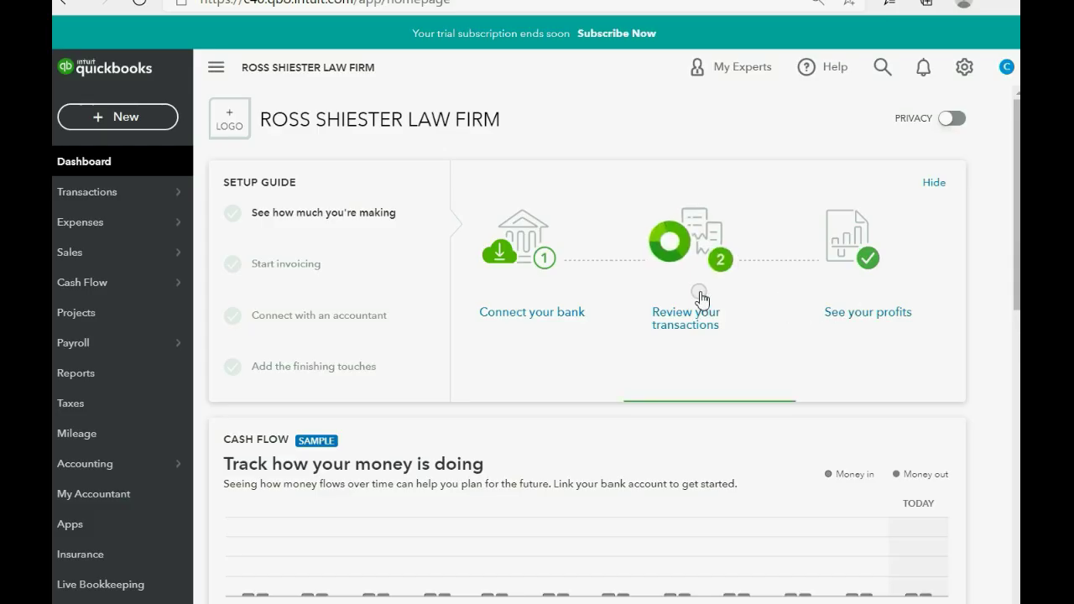
Step: Open the Customer Balance Summary report from the standard reports list
left_click(94, 374)
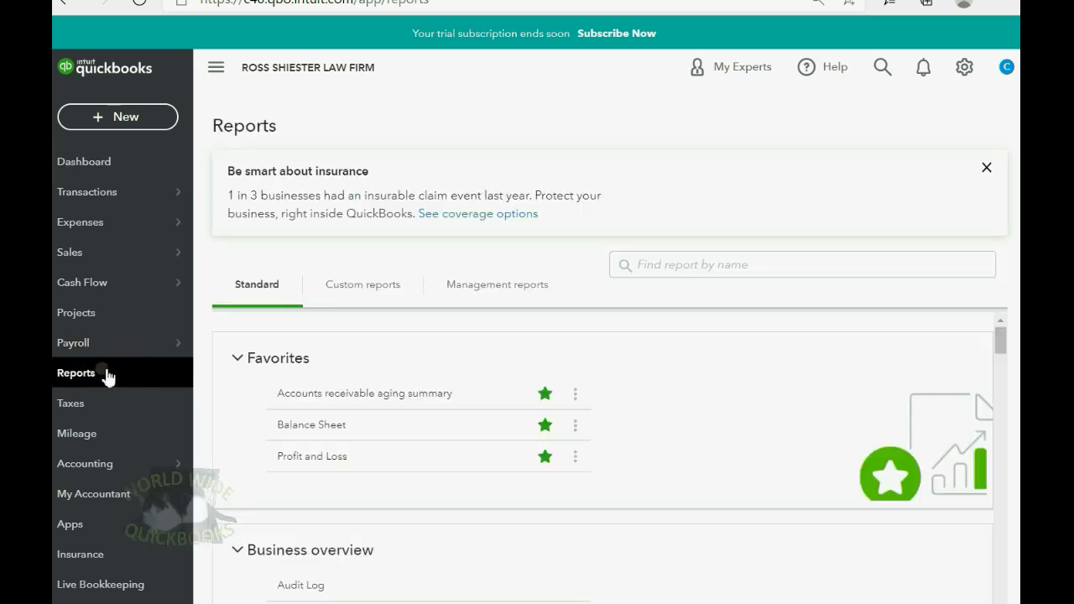
left_click(384, 292)
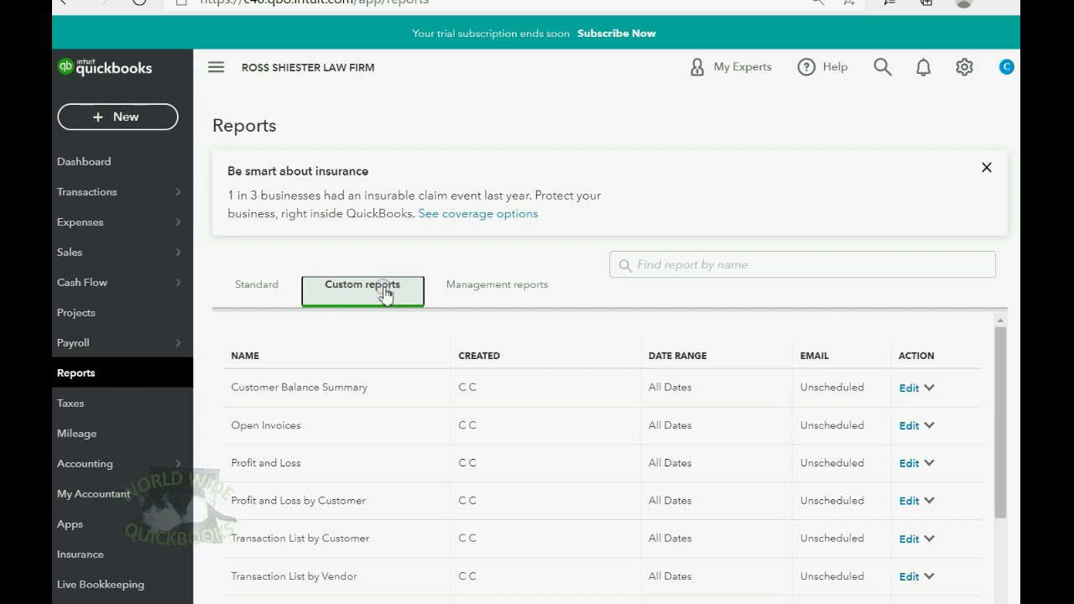
left_click(262, 285)
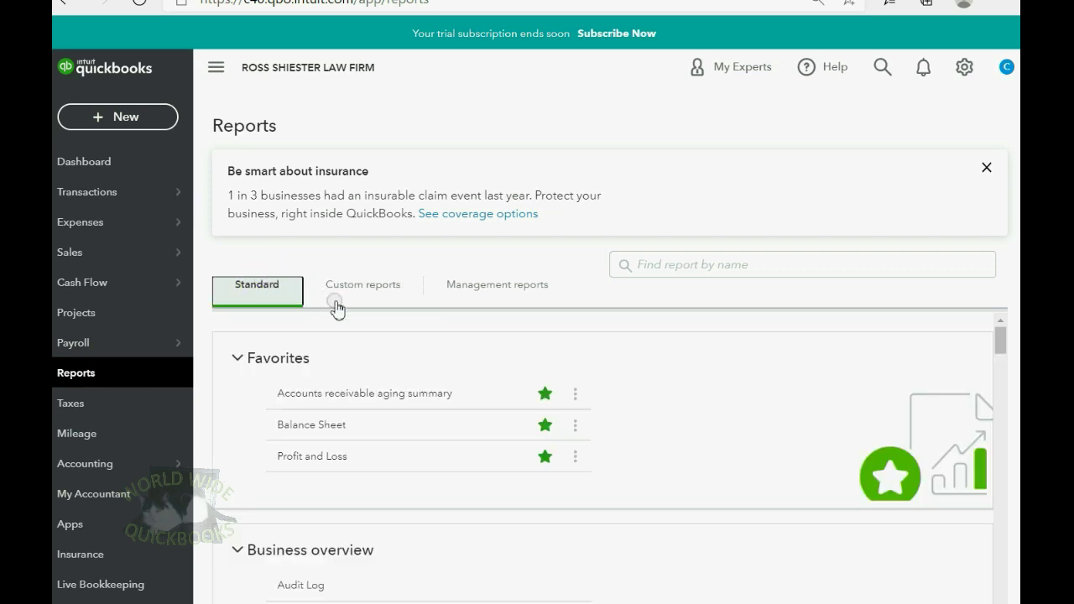
scroll(442, 432, "down", 5)
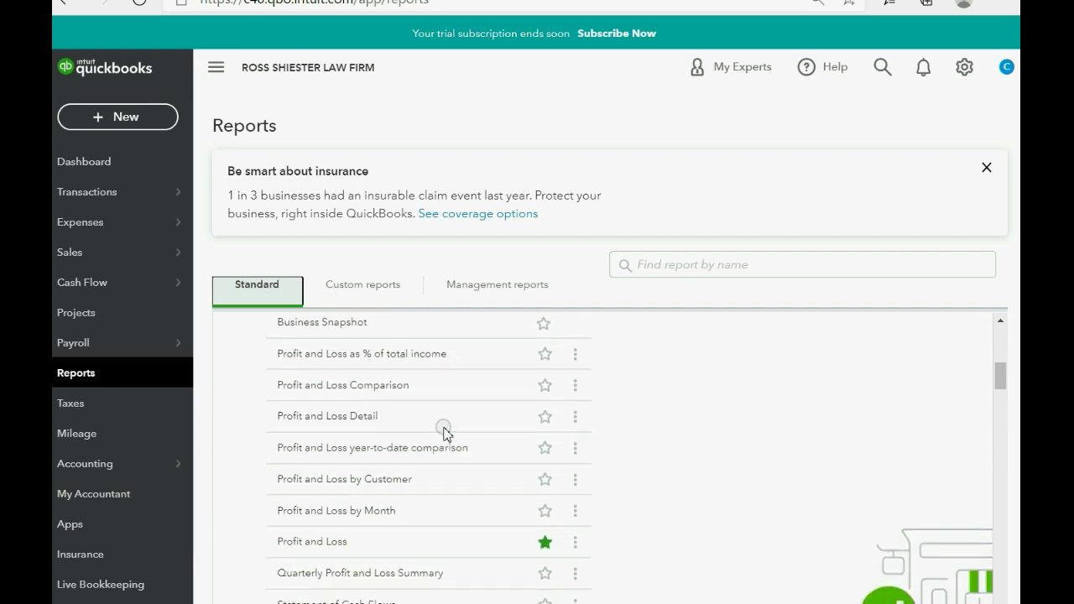
scroll(443, 431, "down", 2)
scroll(444, 433, "down", 3)
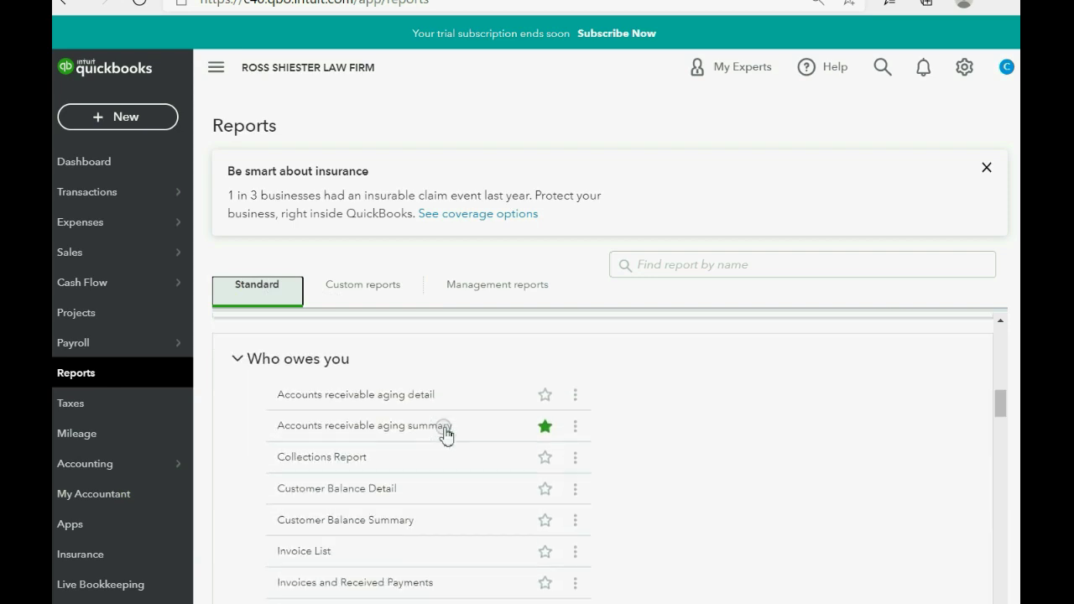
left_click(378, 473)
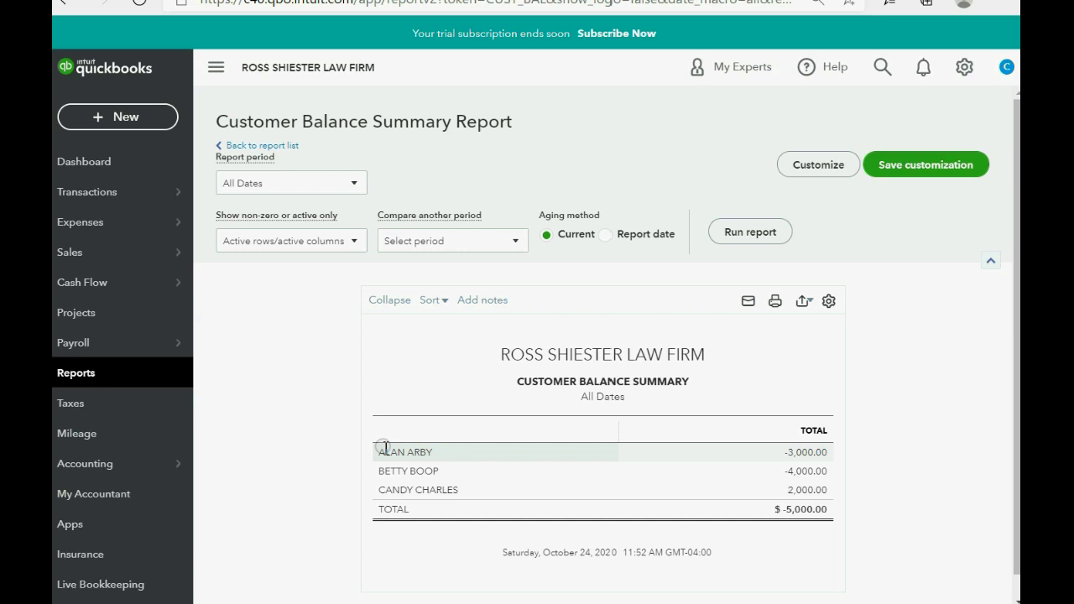
scroll(386, 445, "down", 1)
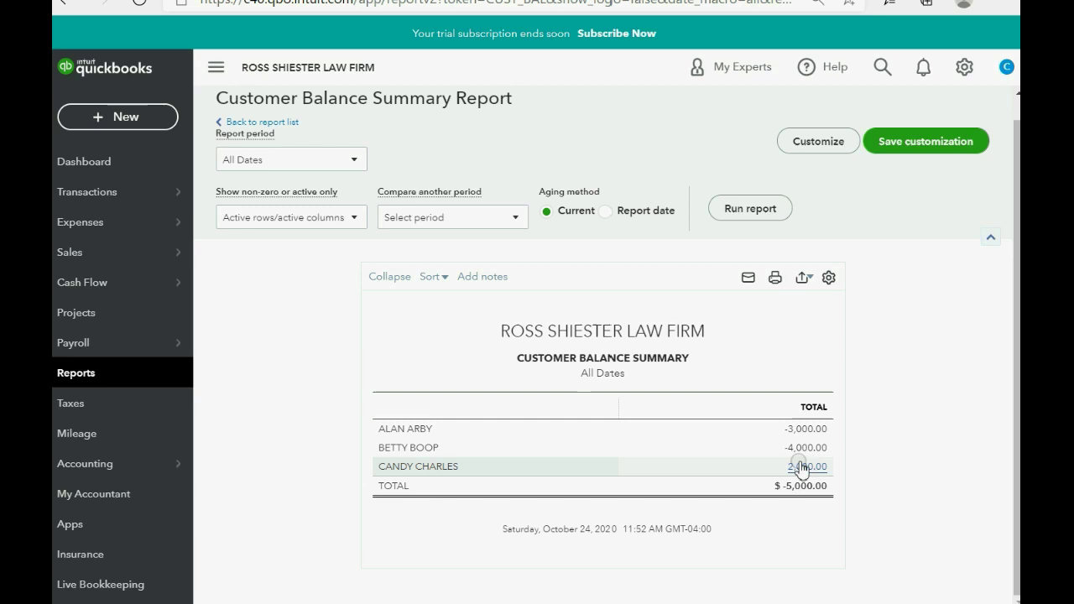
Step: Save the customization as Customer Balance Summary, replacing the existing custom report of that name
left_click(915, 150)
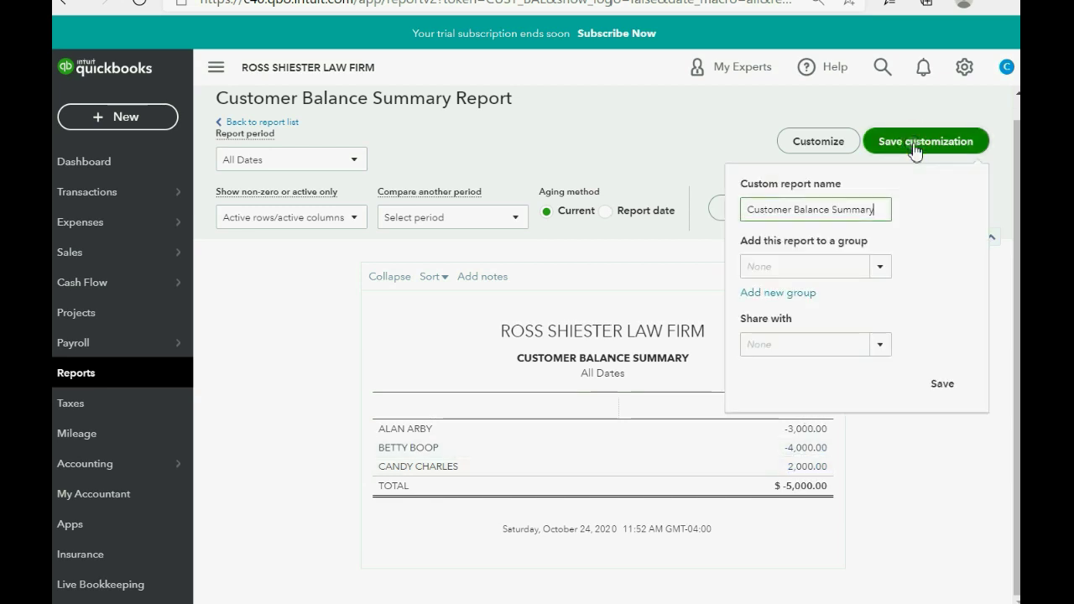
left_click(938, 386)
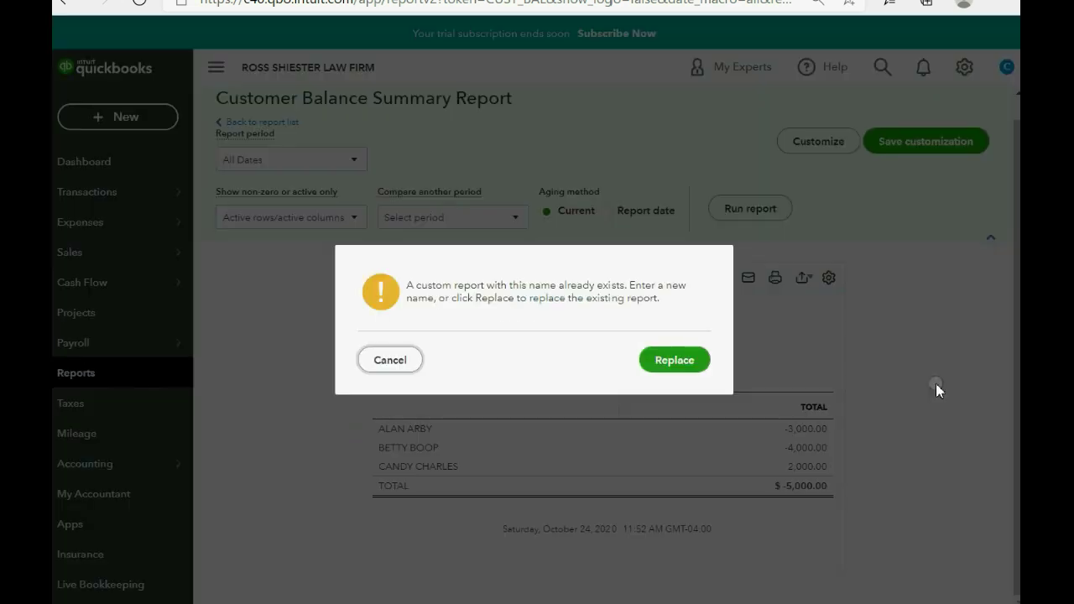
left_click(680, 363)
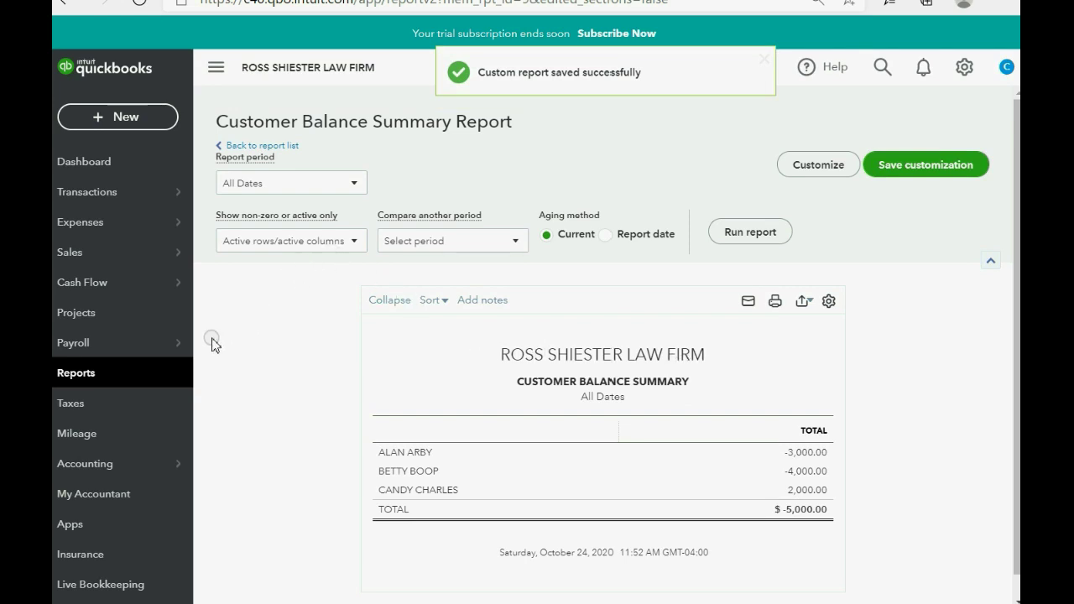
Step: Display the custom reports list and locate the saved Customer Balance Summary report
left_click(151, 378)
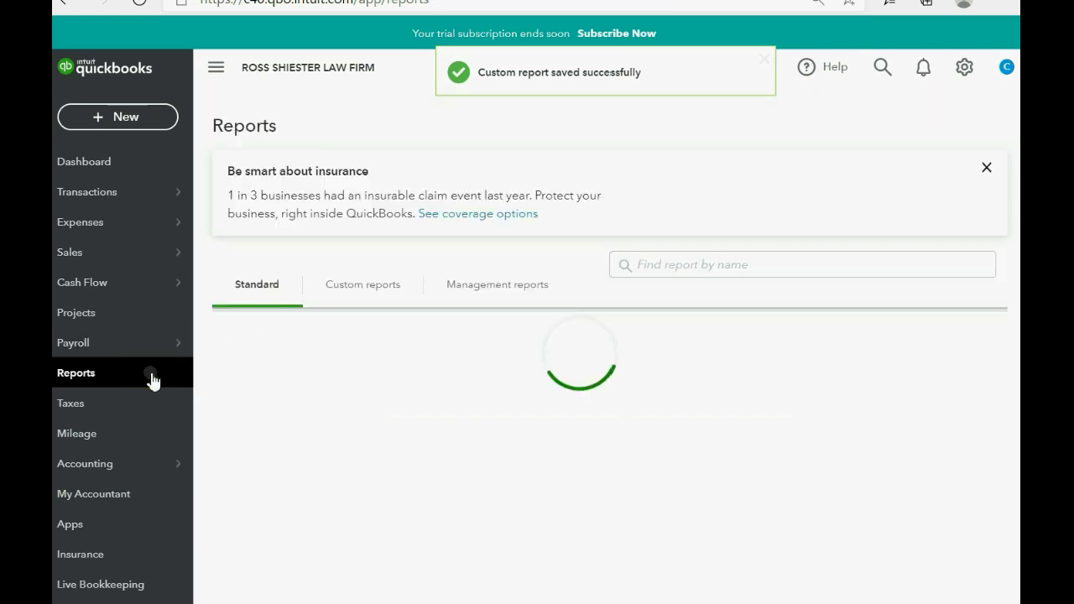
left_click(340, 293)
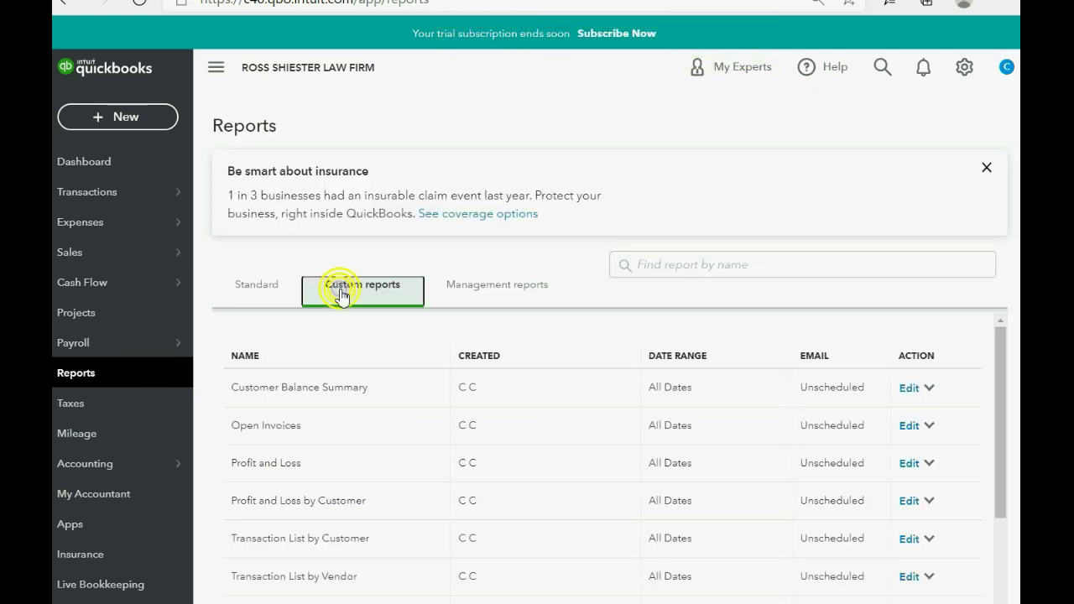
left_click(304, 388)
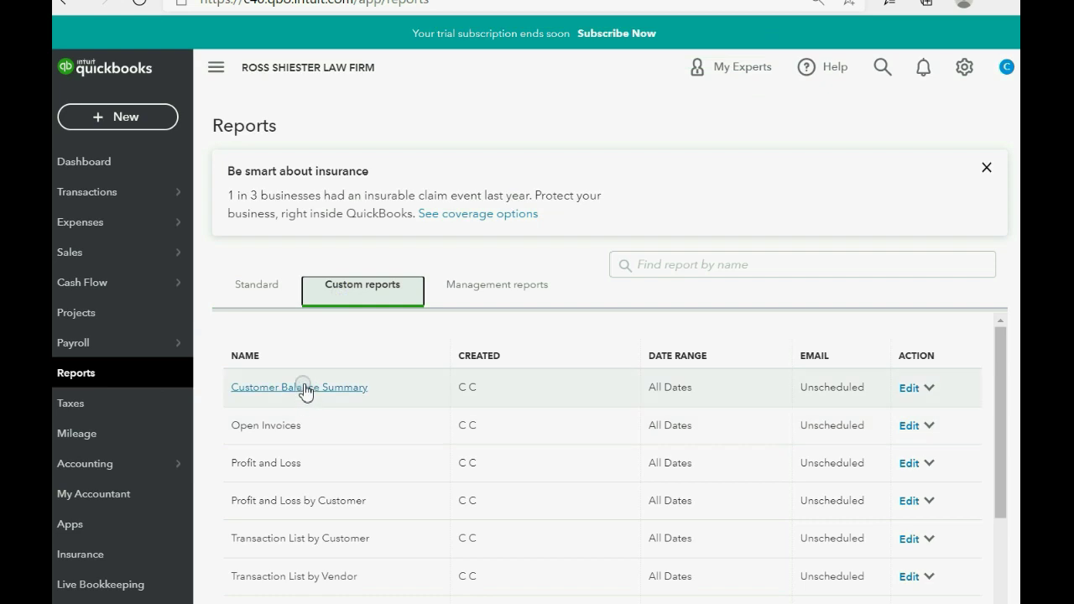
left_click(377, 388)
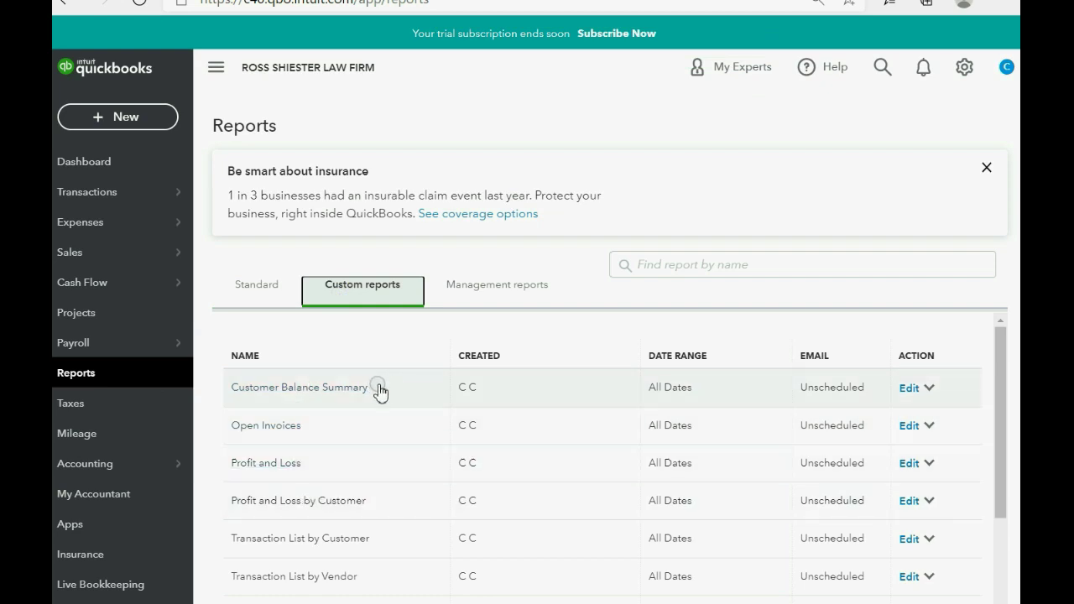
mouse_move(382, 603)
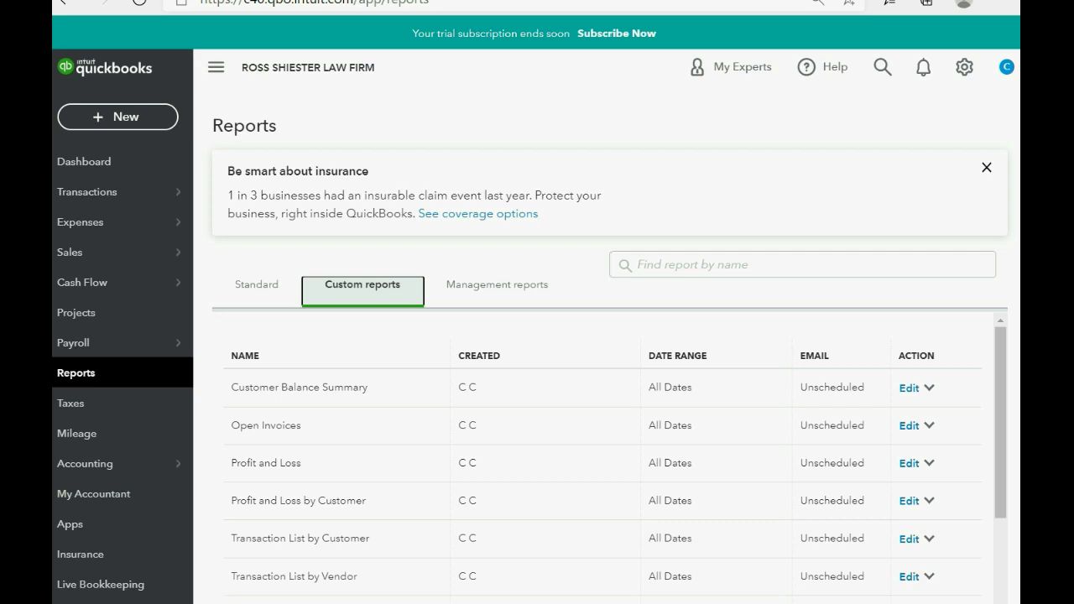
Step: Start a new account in the chart of accounts with the account type Accounts receivable (A/R)
left_click(963, 68)
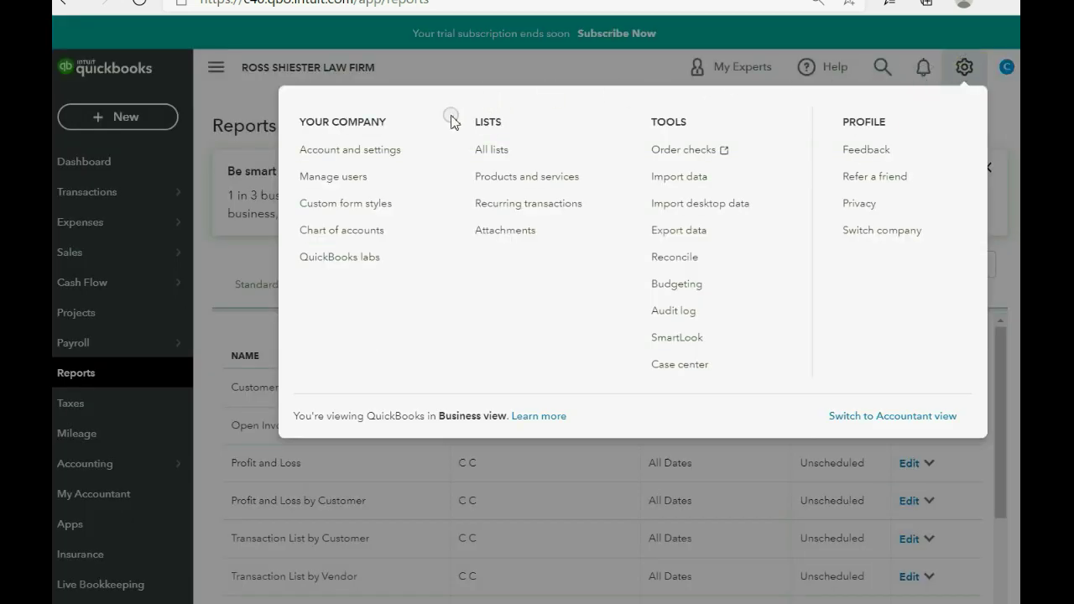
left_click(328, 234)
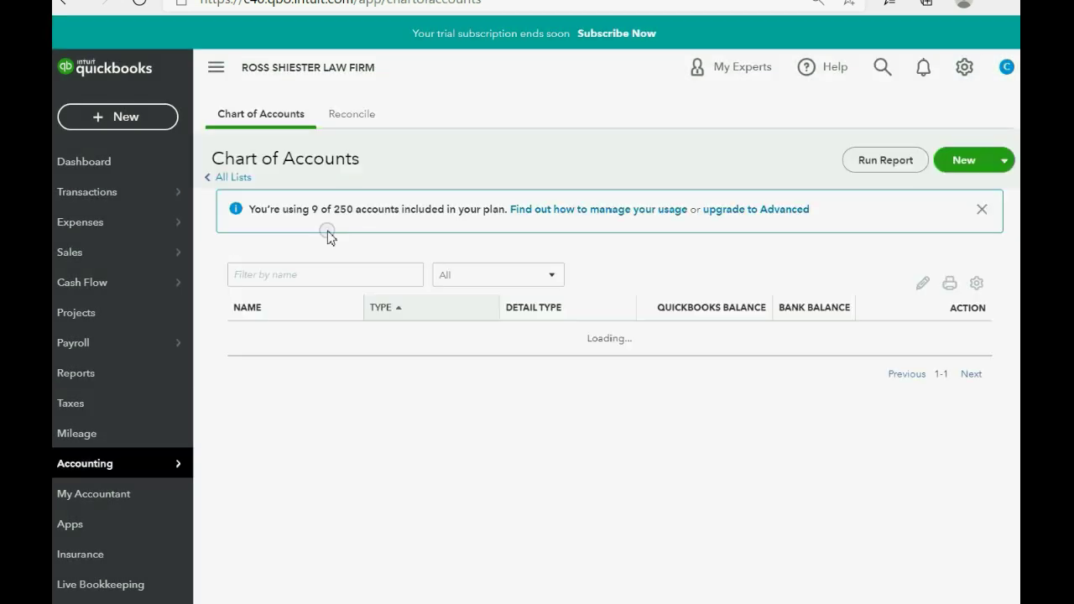
left_click(987, 150)
left_click(955, 160)
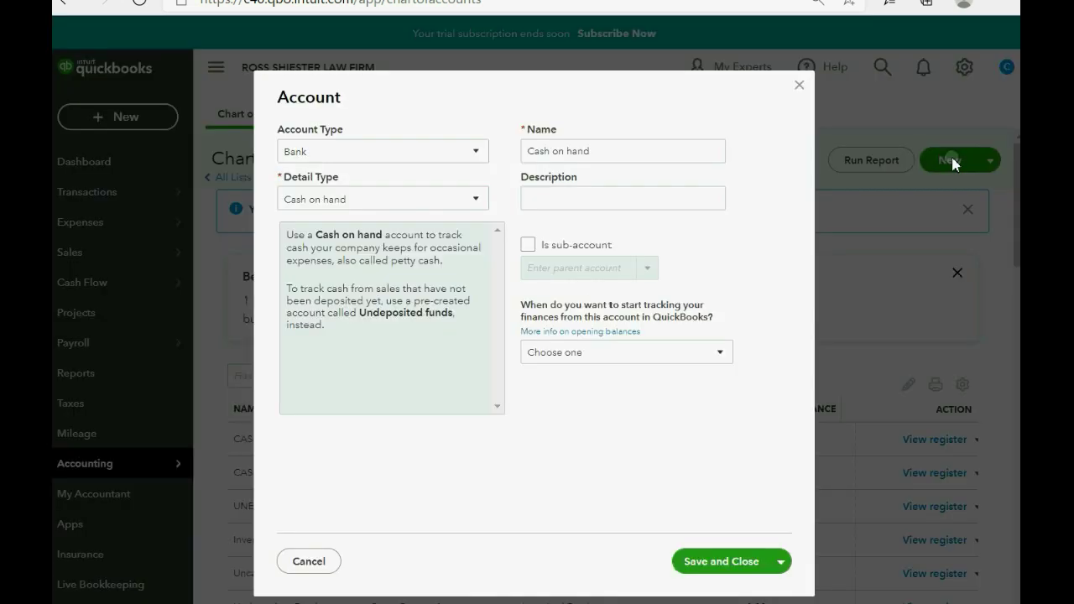
left_click(499, 136)
left_click(444, 151)
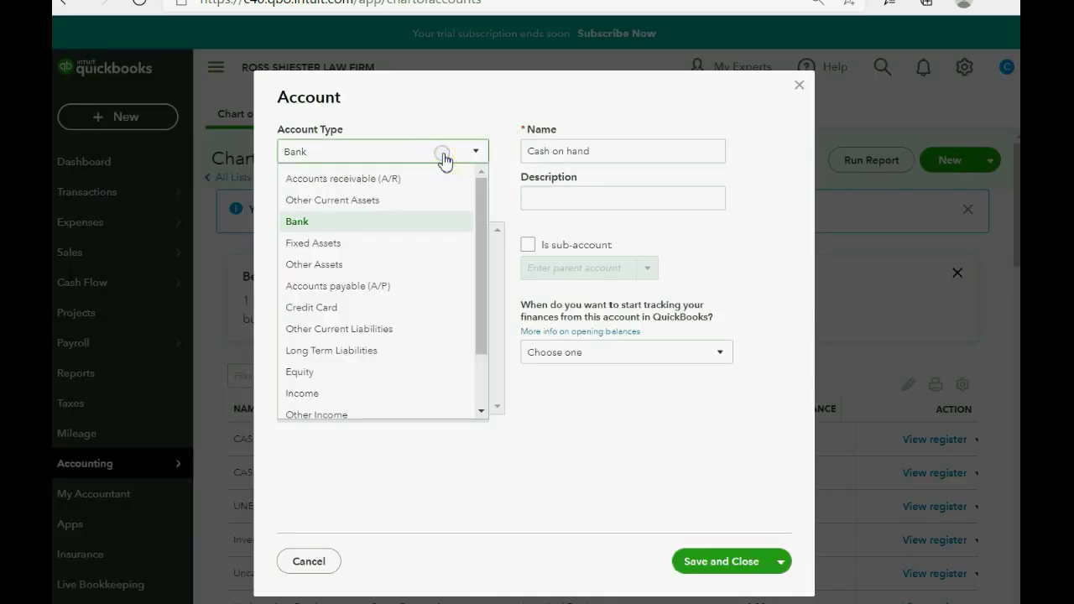
left_click(430, 178)
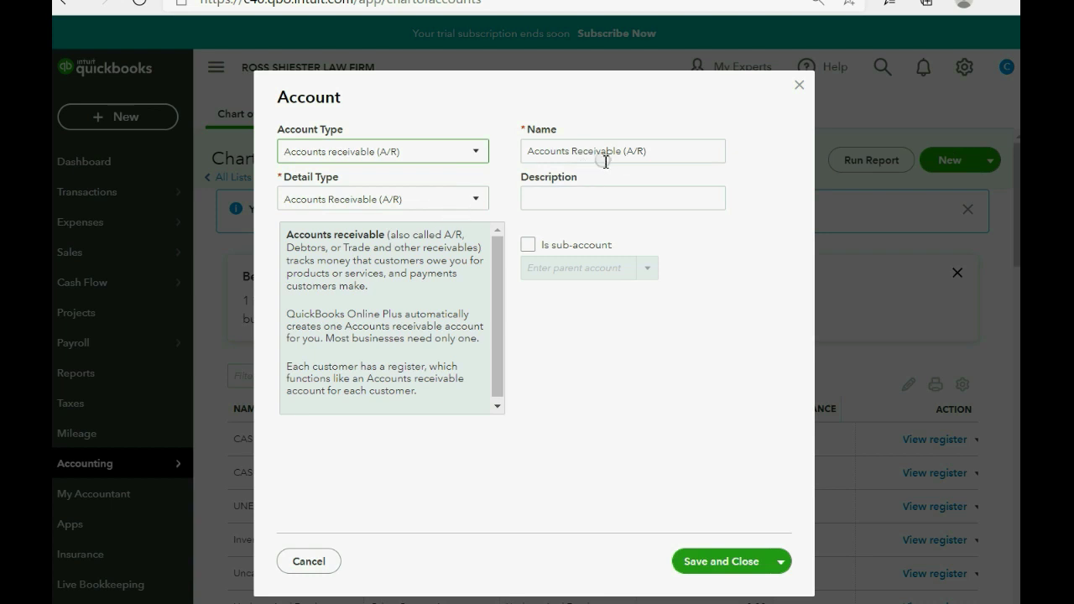
Step: Replace the new account's default name with LEGAL FEES RECEIVABLE
left_click_drag(655, 149, 492, 134)
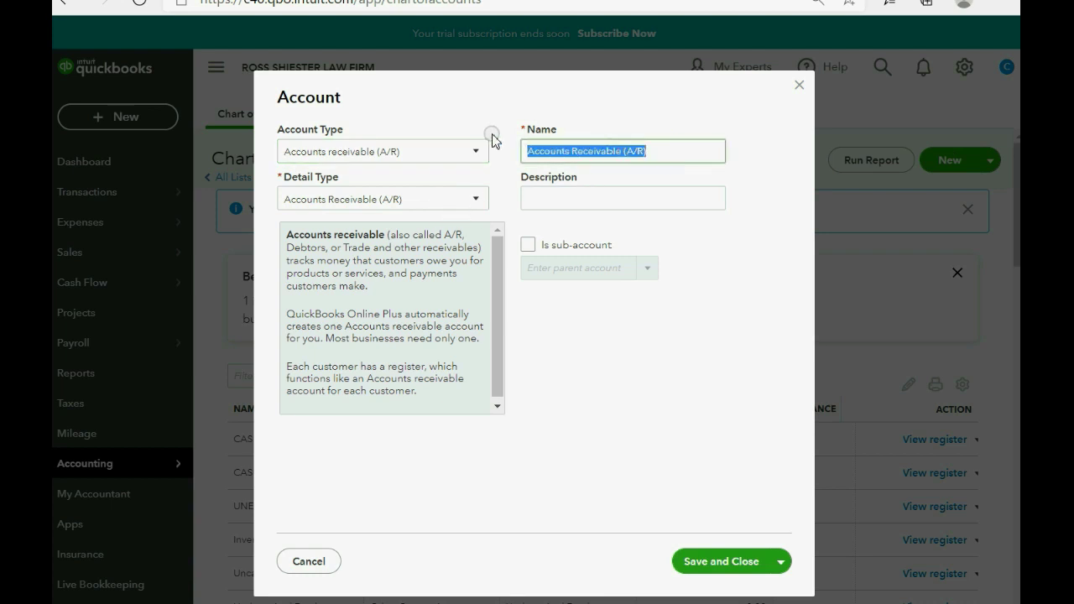
type("lega")
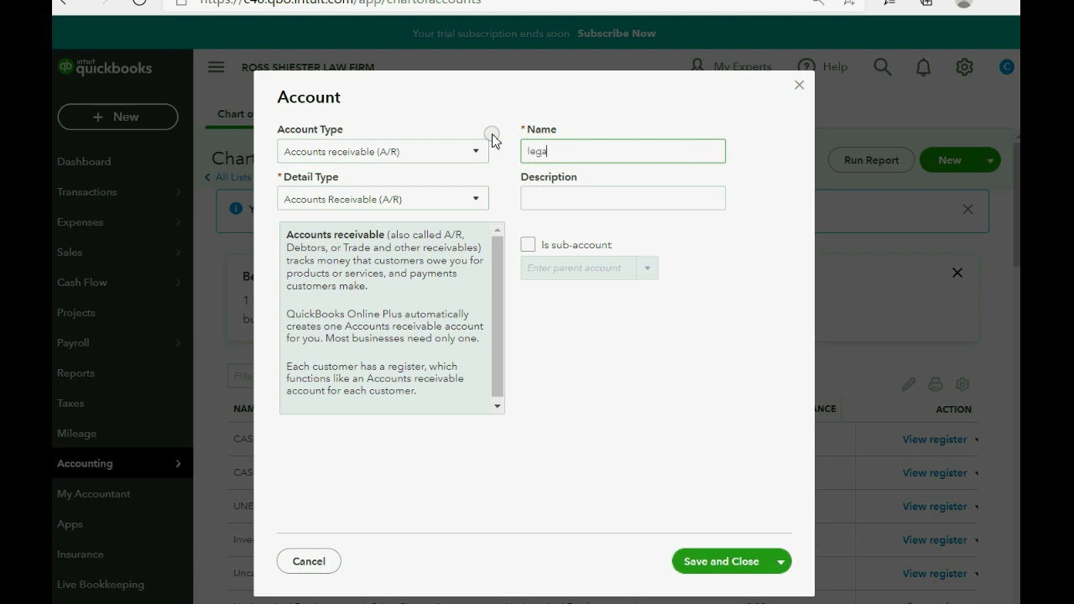
type("l fees receivable")
key("BackSpace")
key("BackSpace")
key("BackSpace")
key("BackSpace")
key("BackSpace")
key("BackSpace")
key("BackSpace")
key("BackSpace")
key("BackSpace")
key("BackSpace")
key("BackSpace")
key("BackSpace")
key("BackSpace")
key("BackSpace")
key("BackSpace")
key("BackSpace")
key("BackSpace")
key("BackSpace")
key("BackSpace")
key("BackSpace")
type("LEGAL FEES RECEIVABLE")
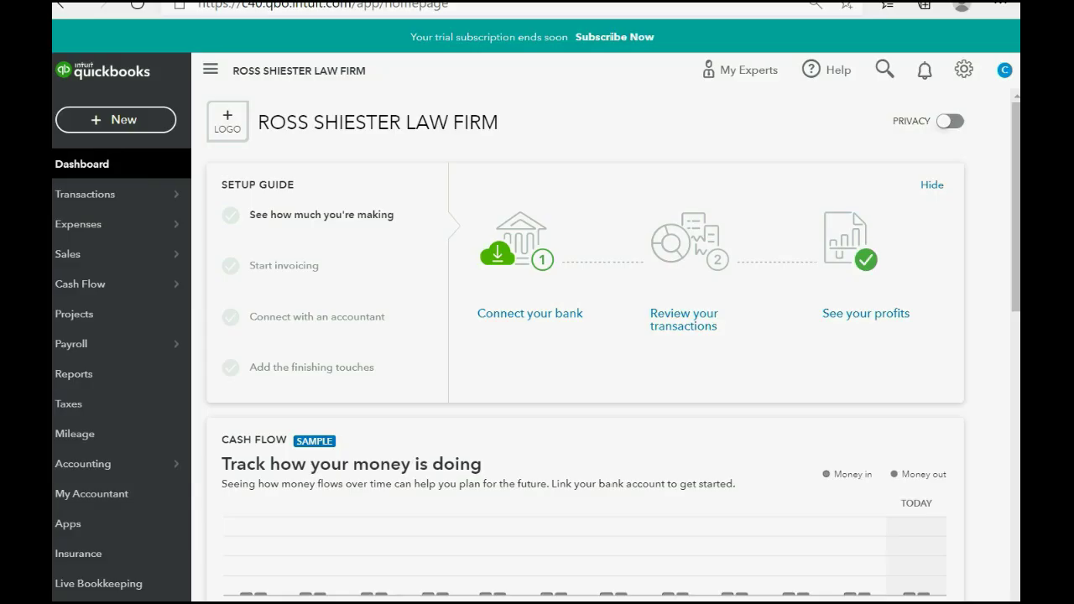
Step: Create a new journal entry with the journal date 01/31/2021
left_click(108, 121)
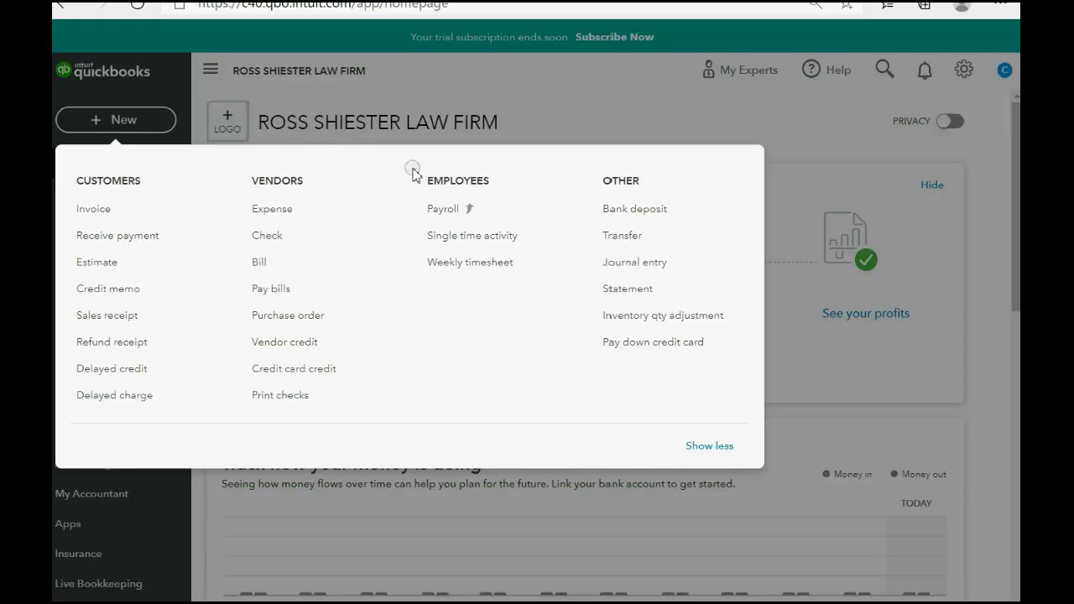
left_click(643, 263)
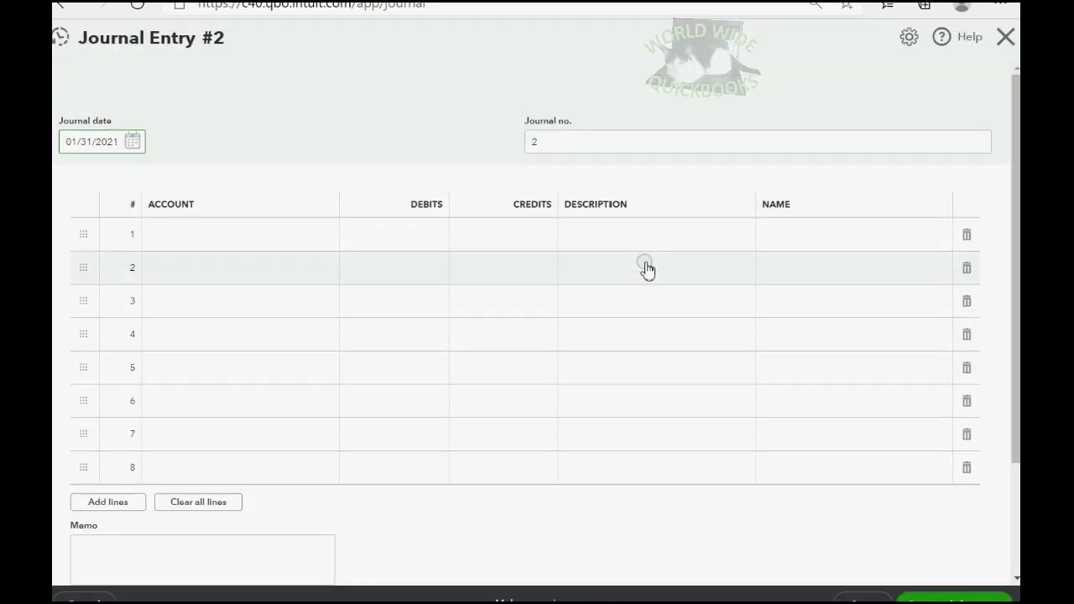
left_click(155, 137)
left_click(131, 143)
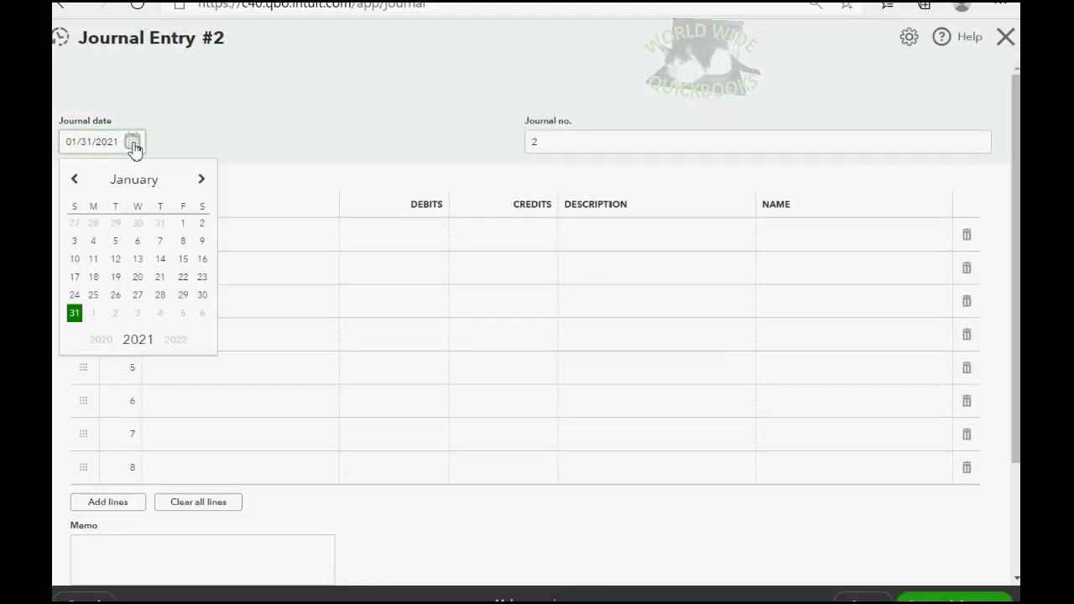
left_click(82, 311)
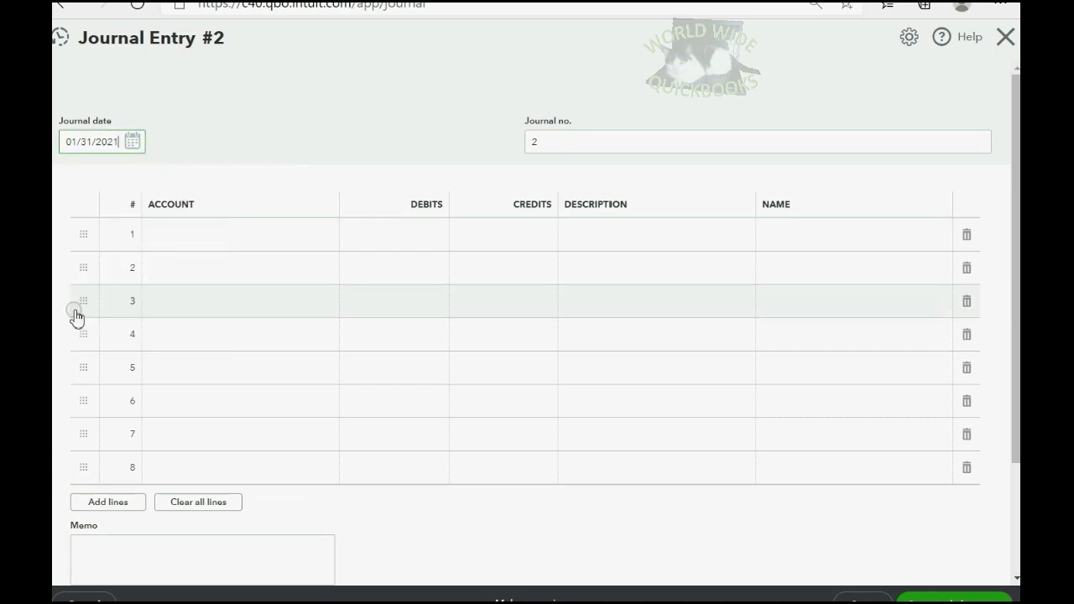
mouse_move(119, 145)
left_mouse_down()
mouse_move(62, 144)
mouse_move(125, 150)
left_mouse_up()
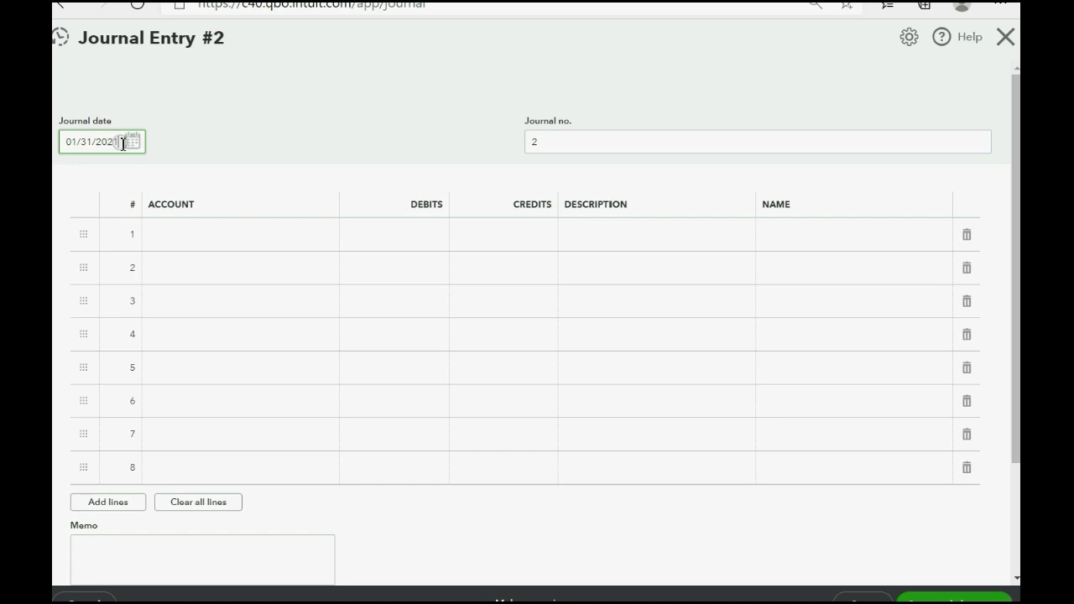
left_click(261, 124)
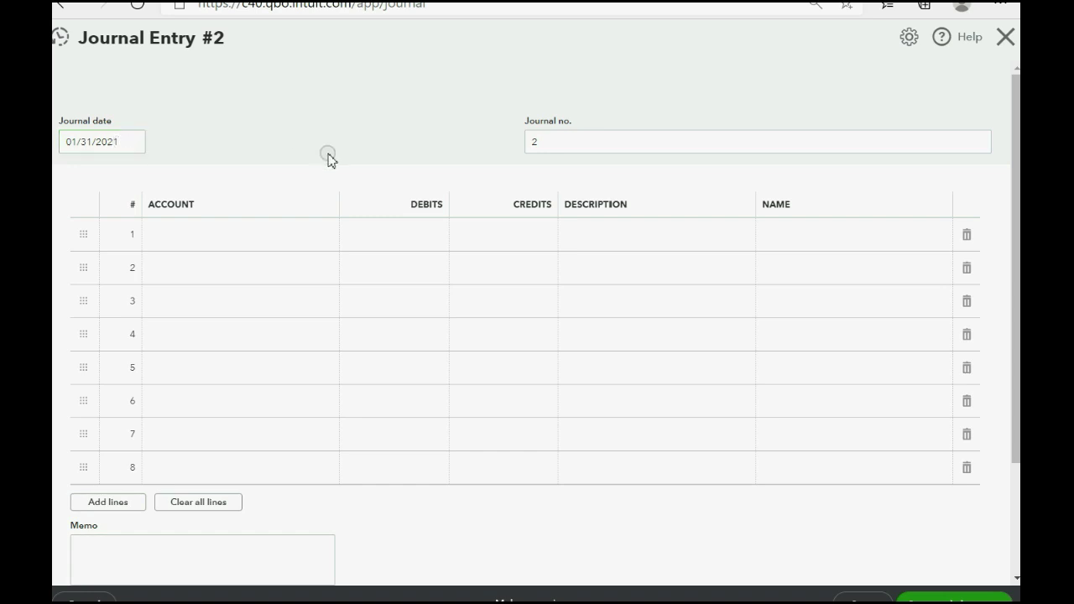
Step: Assign journal line 1 to the UNEARNED LEGAL FEES account and the customer owing 2,000.00
left_click(251, 233)
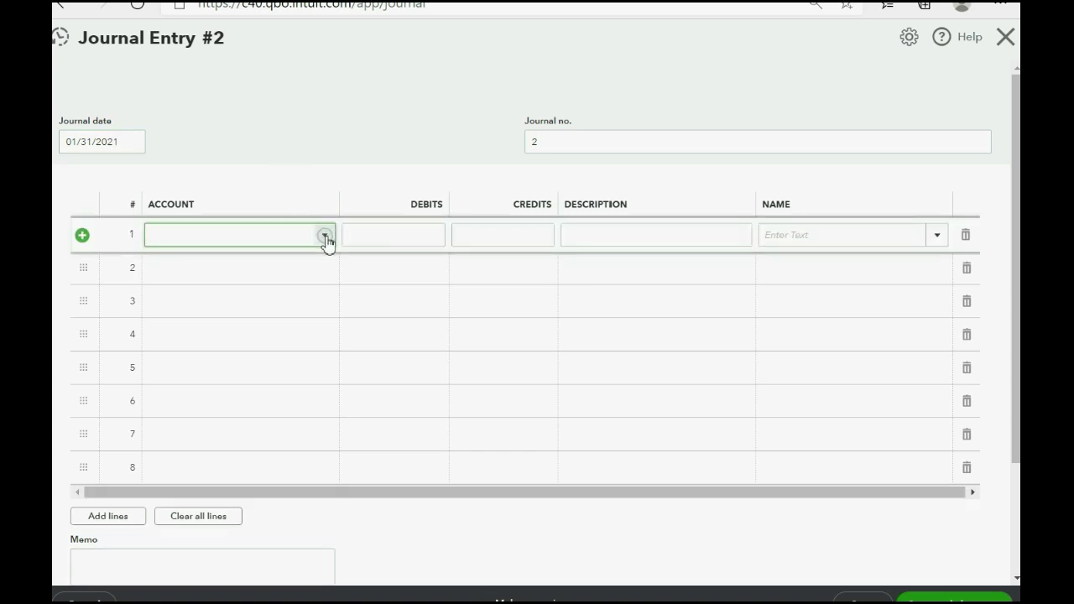
left_click(324, 238)
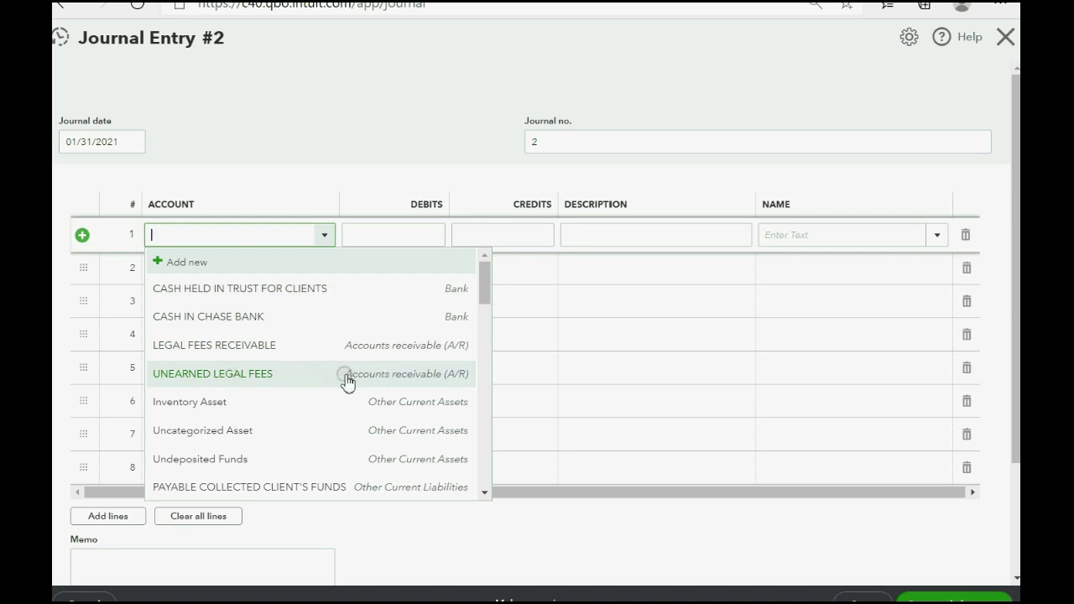
left_click(308, 383)
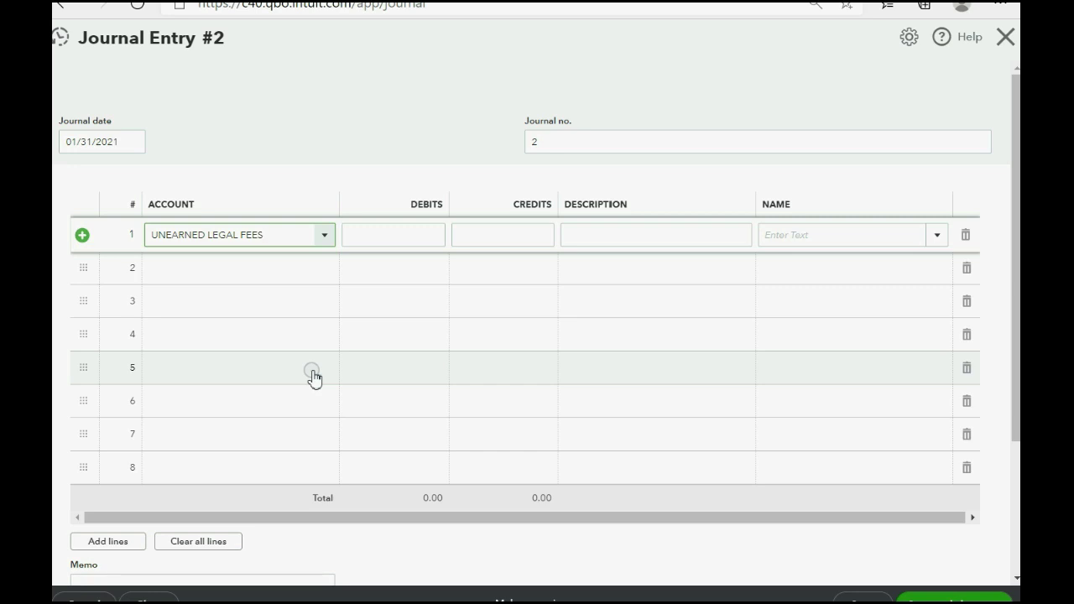
left_click(938, 237)
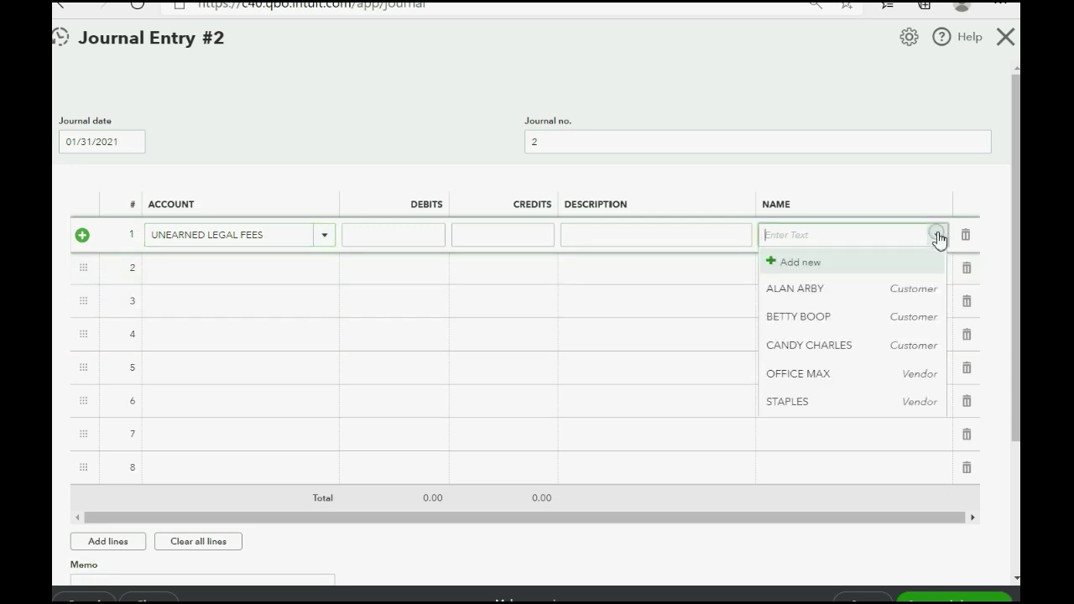
left_click(897, 347)
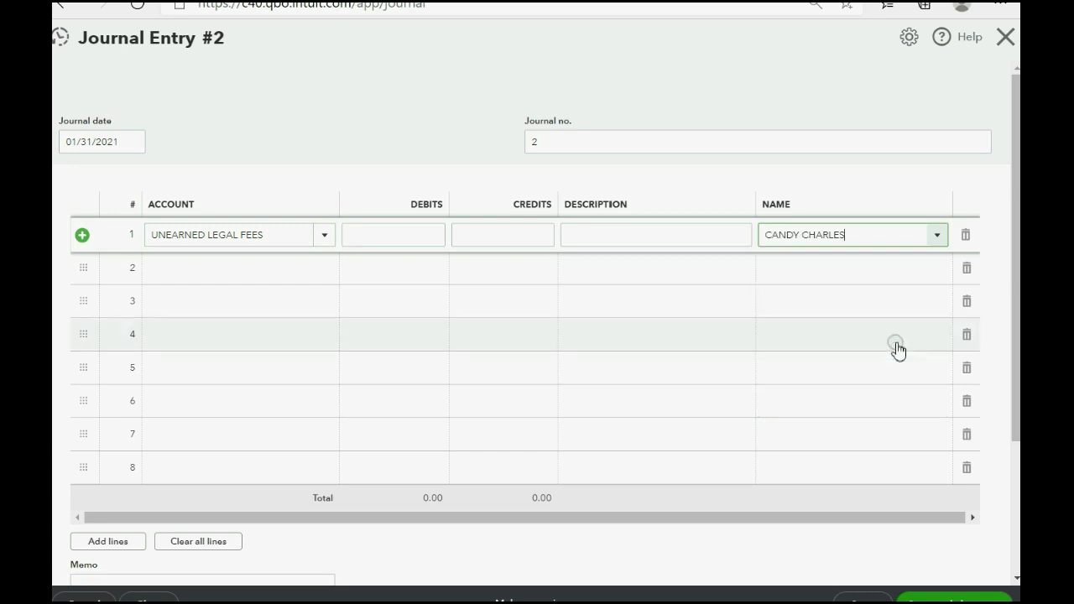
Step: Enter a credit of 2,000.00 on the UNEARNED LEGAL FEES line and move on to journal line 2
left_click(506, 235)
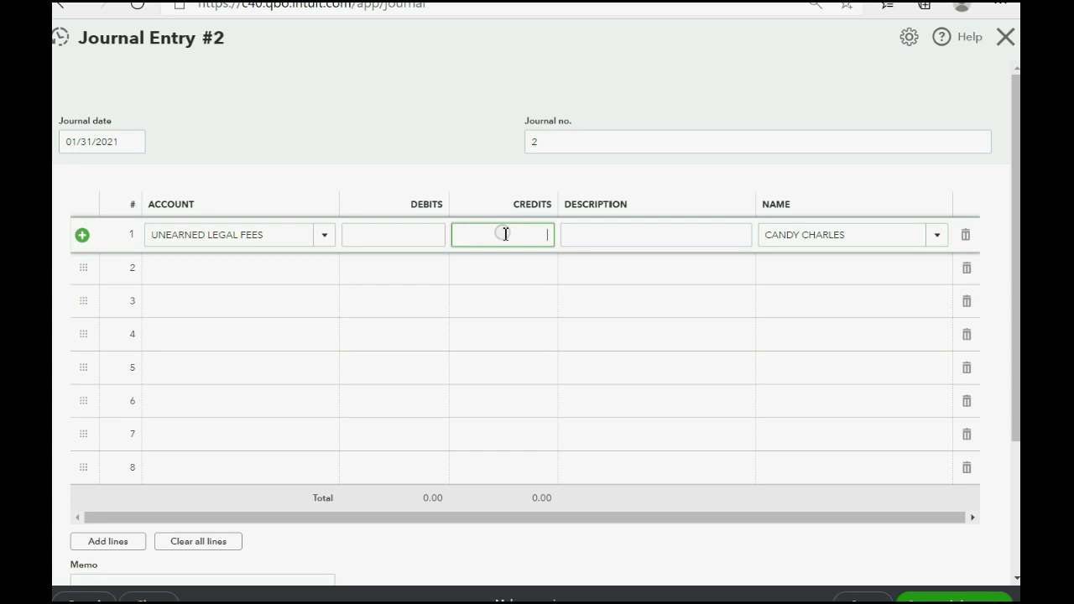
type("2000")
key("Tab")
key("Tab")
key("Tab")
key("Tab")
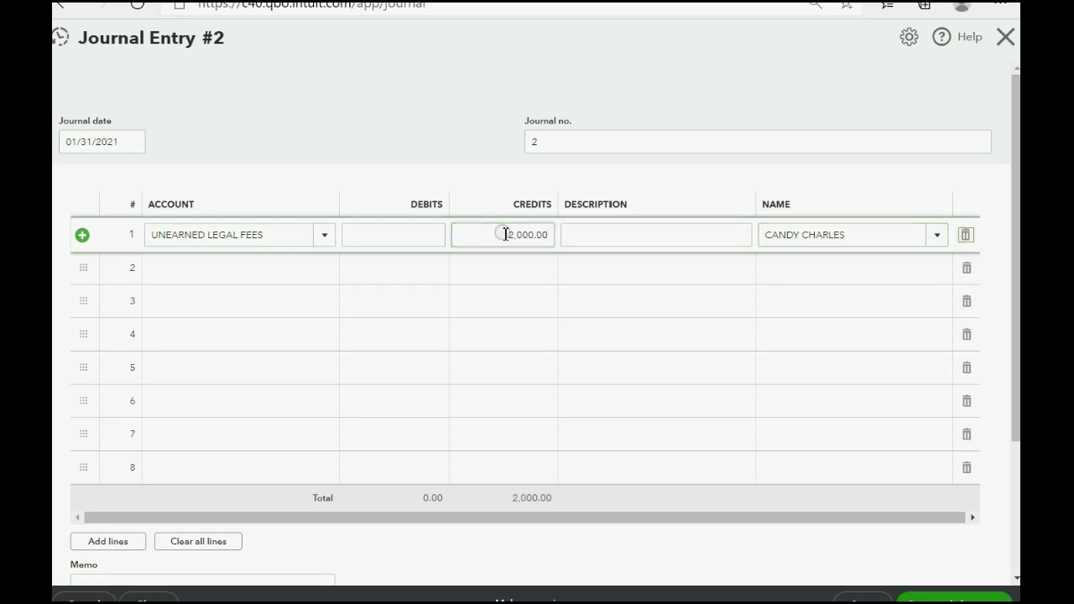
key("Tab")
key("Tab")
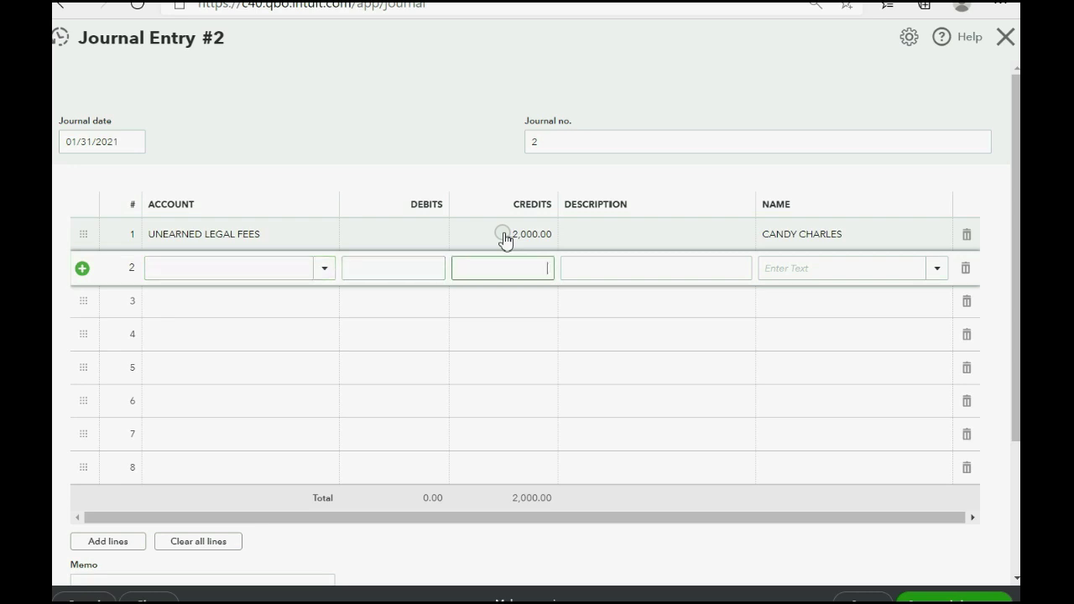
Step: Assign journal line 2 to the LEGAL FEES RECEIVABLE account with the balancing debit of 2,000.00
left_click(323, 270)
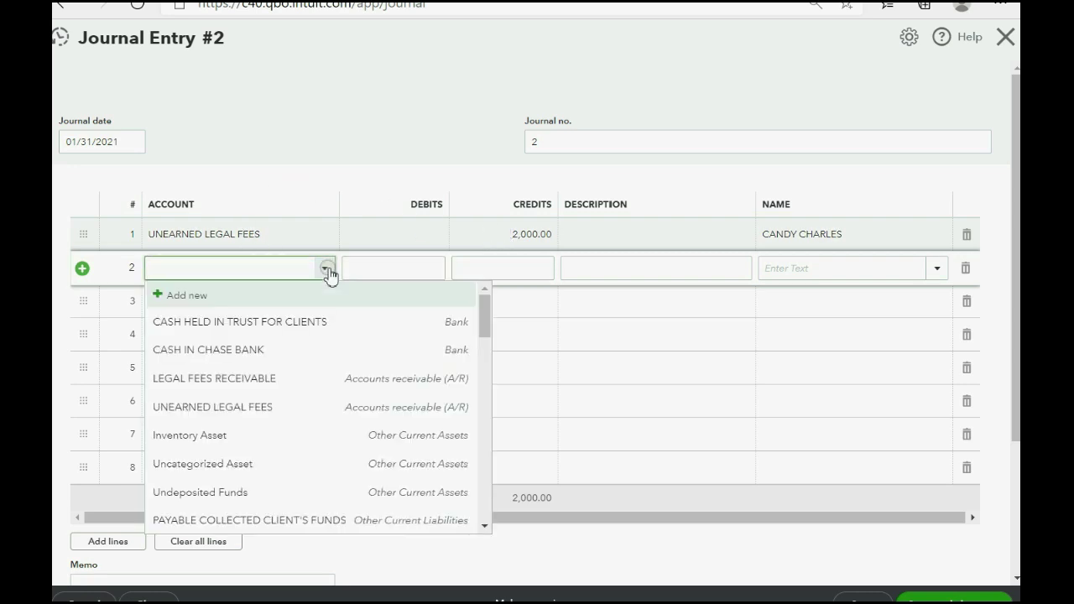
left_click(351, 380)
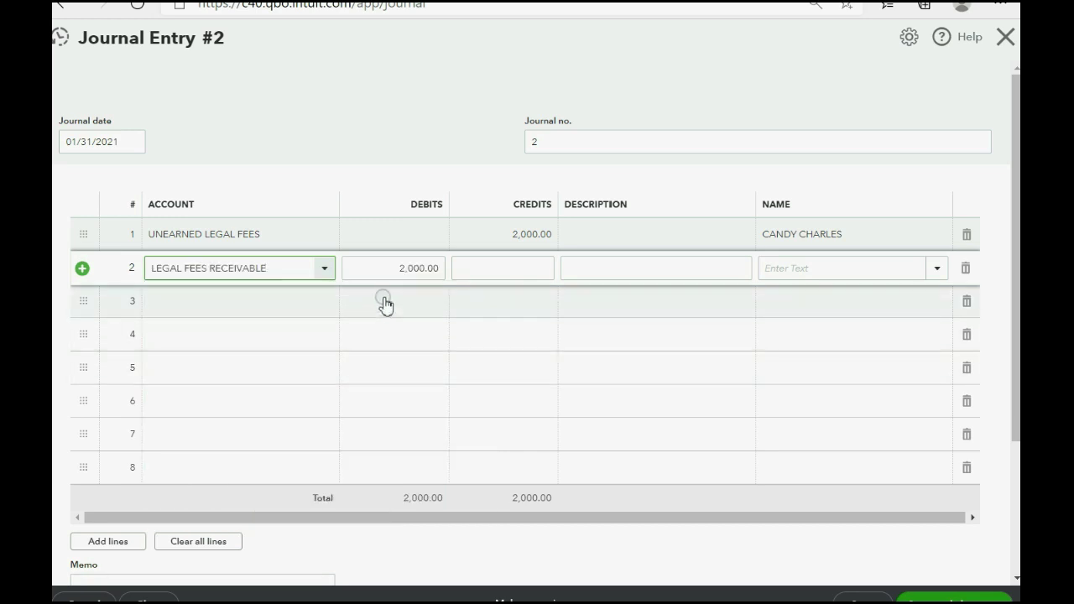
mouse_move(379, 267)
left_mouse_down()
mouse_move(444, 273)
mouse_move(392, 267)
left_mouse_up()
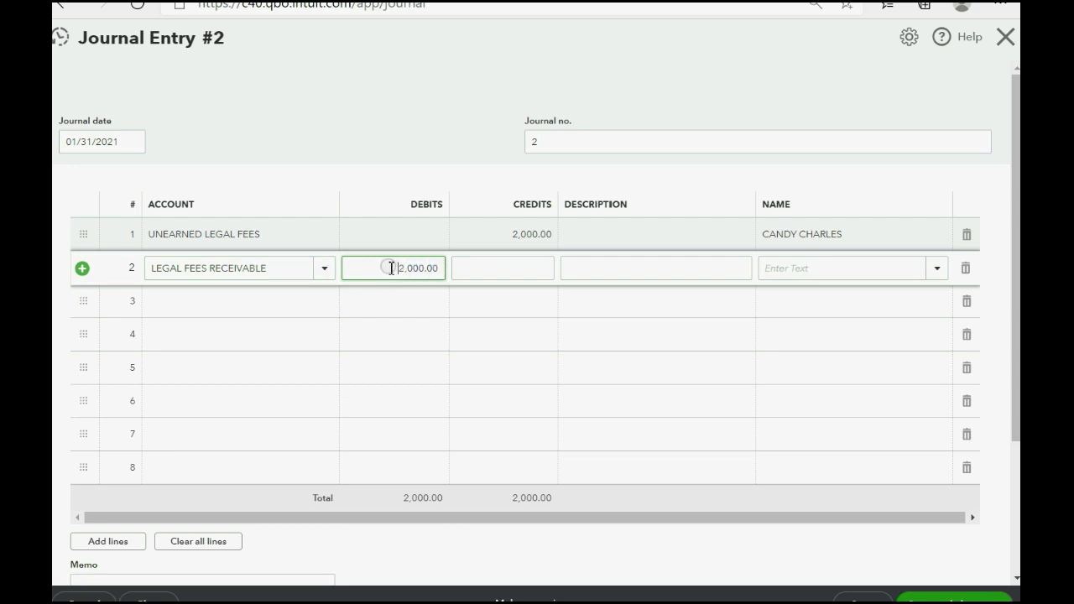
left_click(326, 272)
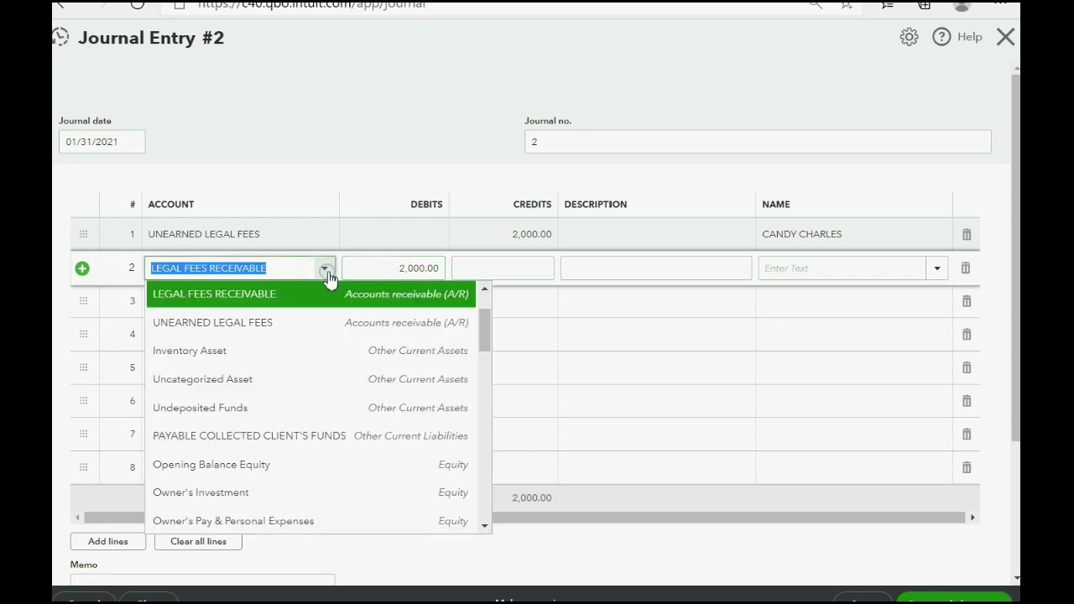
left_click(329, 274)
left_click_drag(373, 269, 447, 267)
left_click(497, 238)
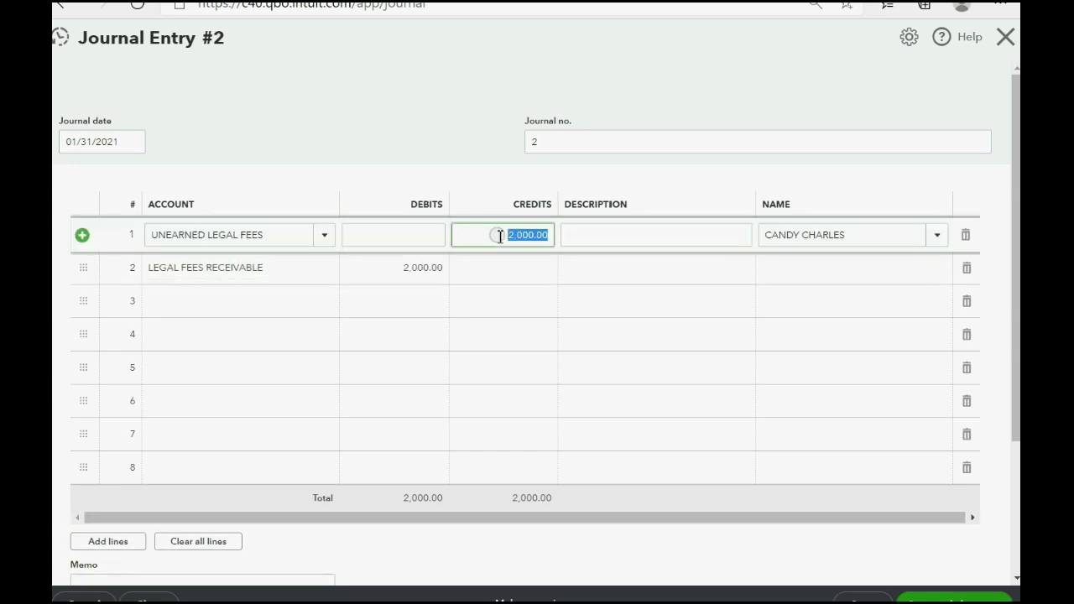
left_click(469, 150)
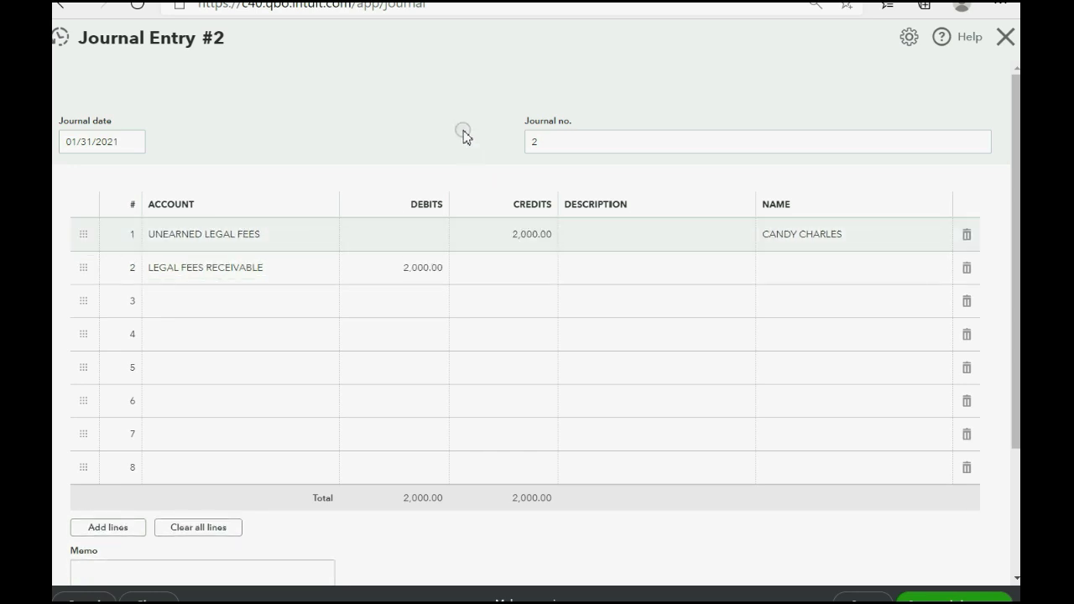
Step: Change the journal number to 1
left_click(541, 145)
left_click_drag(545, 144, 502, 141)
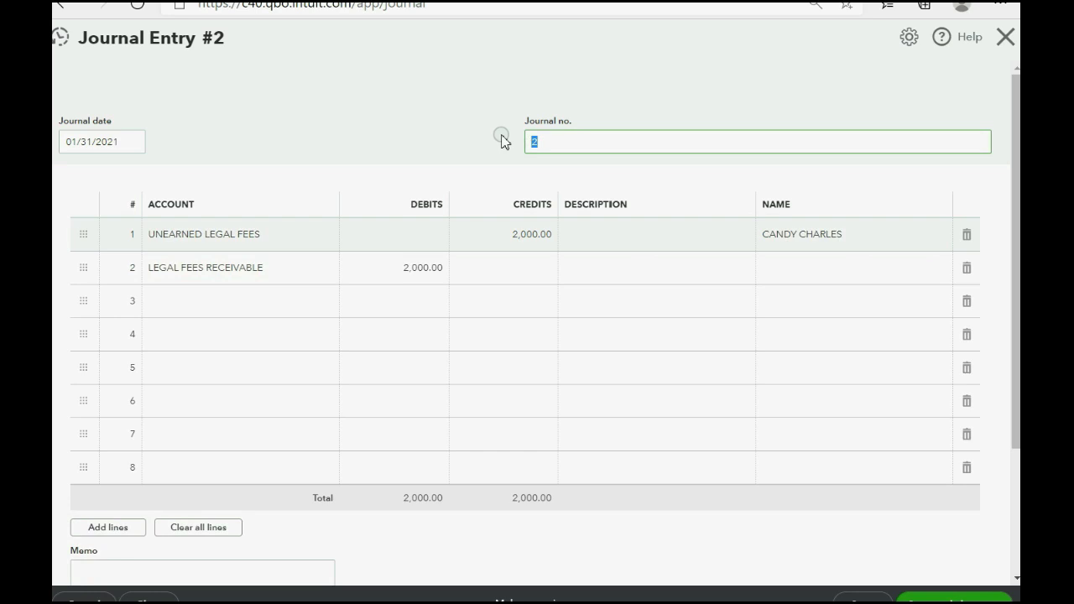
type("1")
key("Tab")
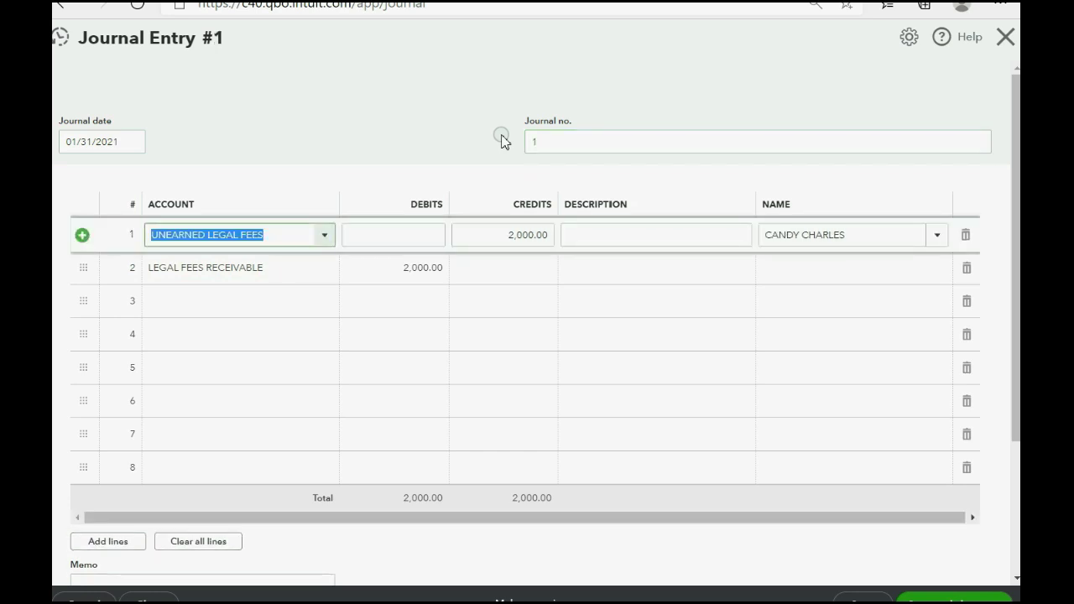
Step: Set the same customer on the LEGAL FEES RECEIVABLE line, then save and close the journal entry
left_click(811, 270)
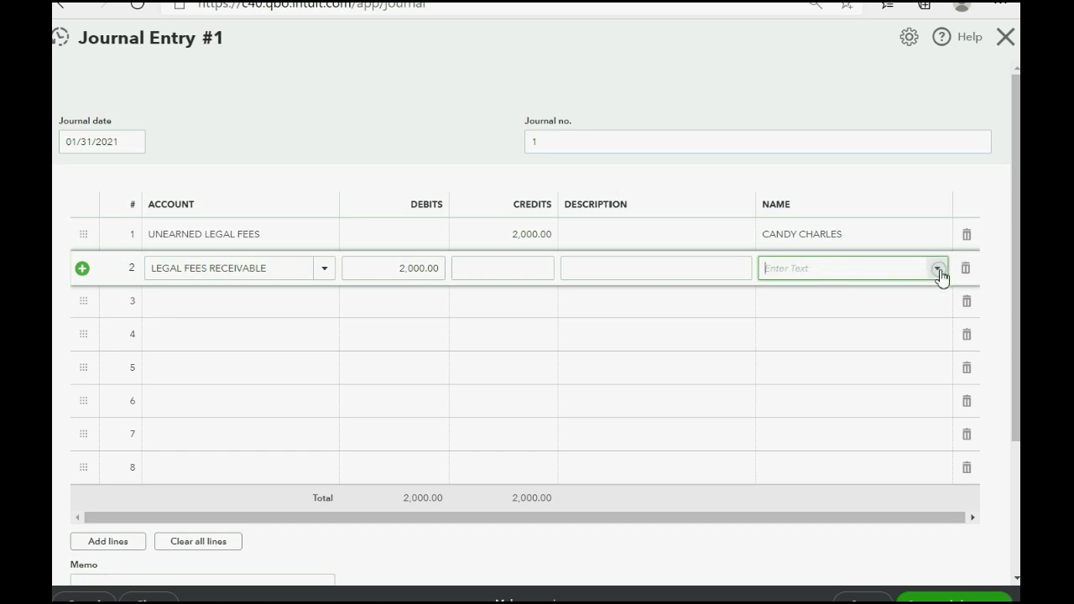
left_click(938, 269)
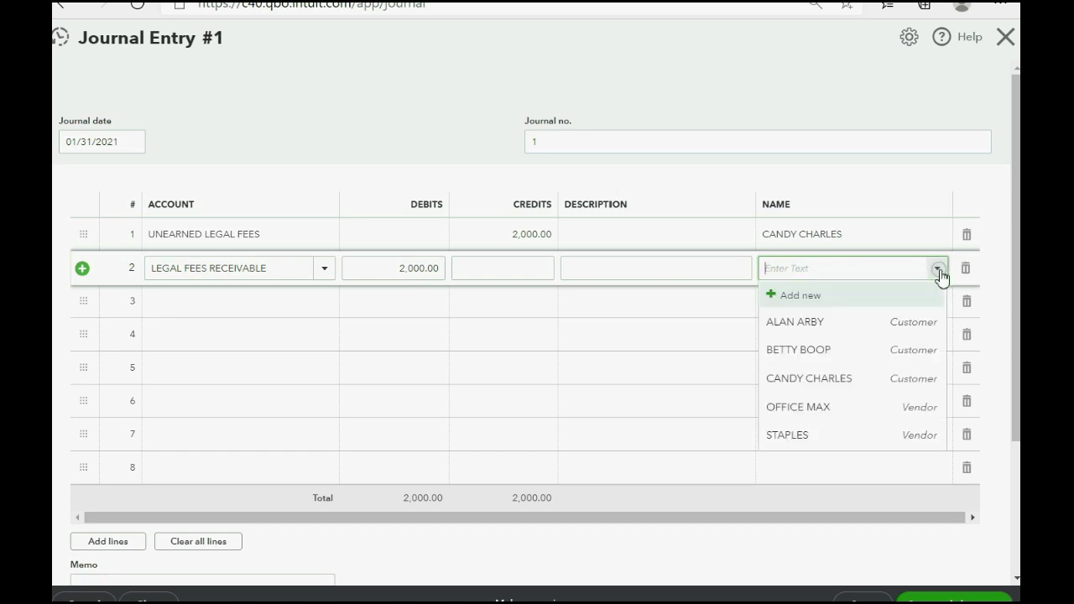
left_click(892, 378)
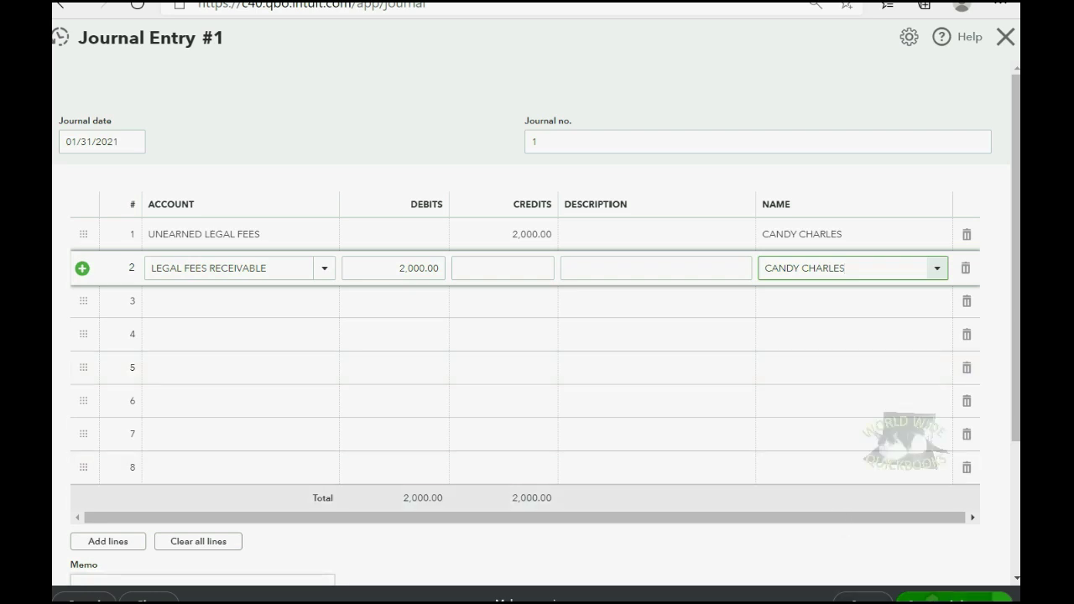
key("Escape")
key("ctrl+alt+d")
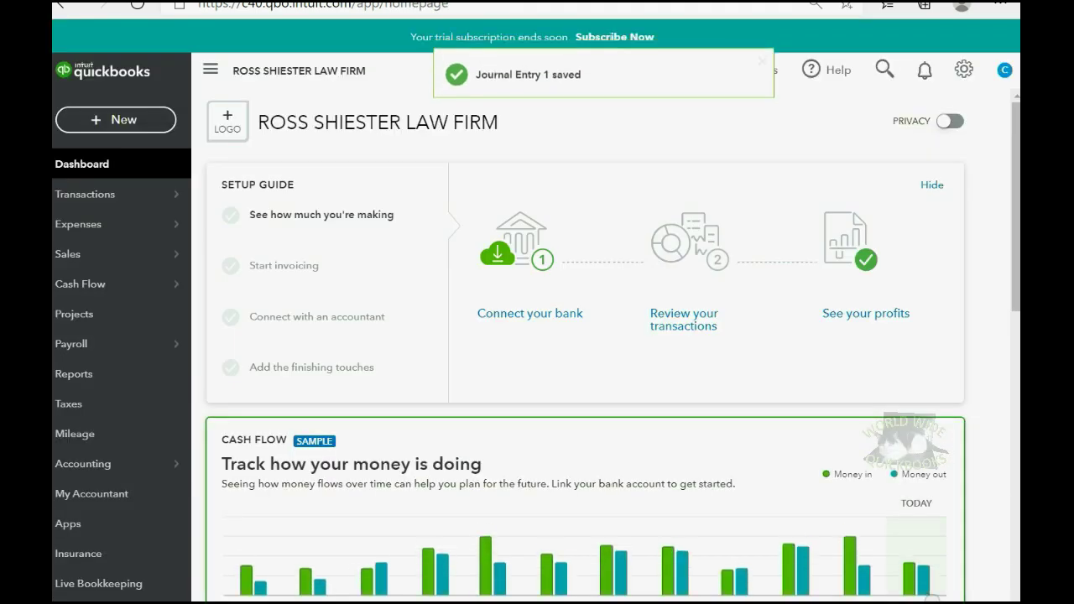
Step: Open the saved Trial Balance report from the custom reports to review the adjusted account balances
left_click(86, 377)
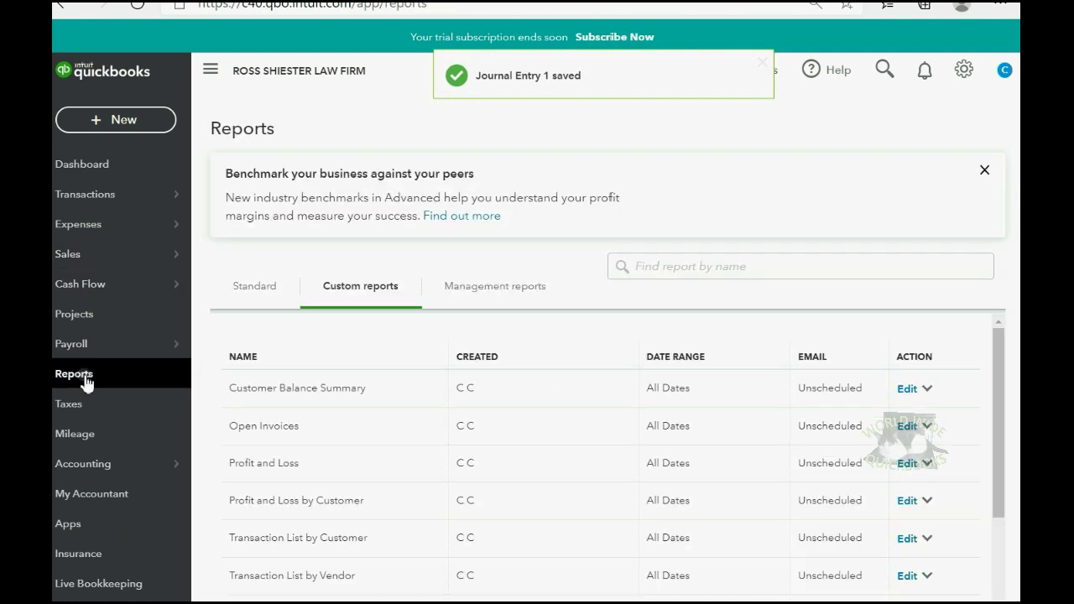
scroll(303, 470, "down", 2)
left_click(266, 568)
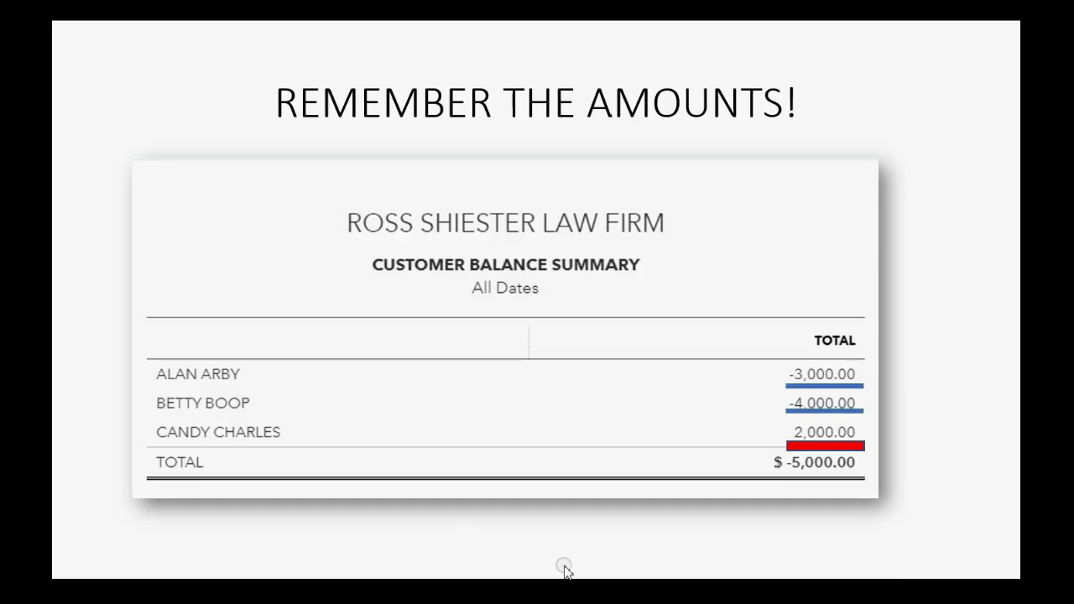
left_click(564, 569)
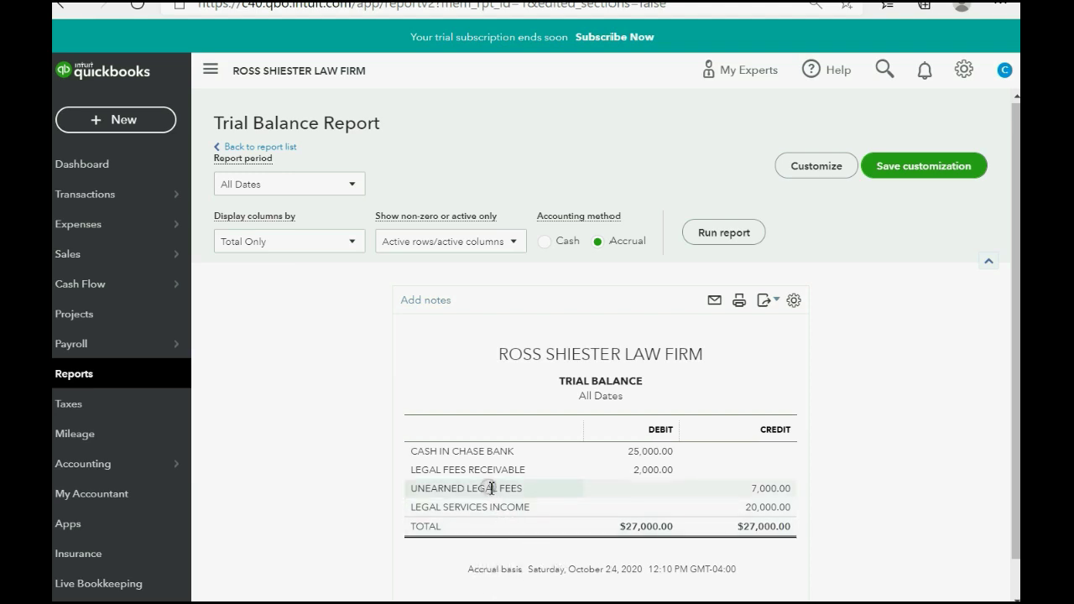
Step: Drill down from the LEGAL FEES RECEIVABLE amount in the Trial Balance to its 01/31/2021 journal entry and delete that entry
double_click(651, 473)
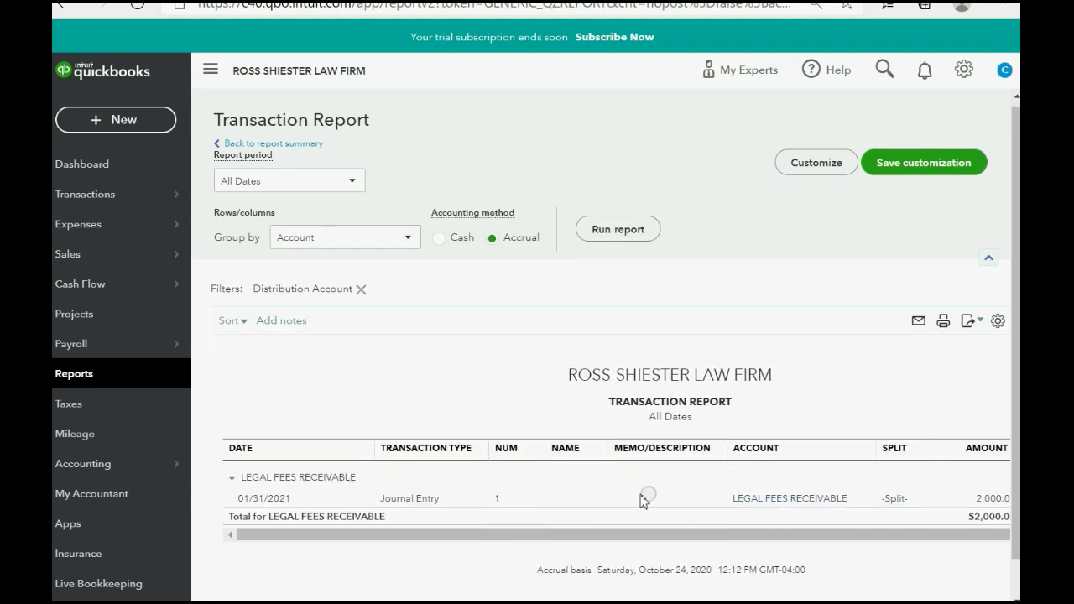
left_click(425, 500)
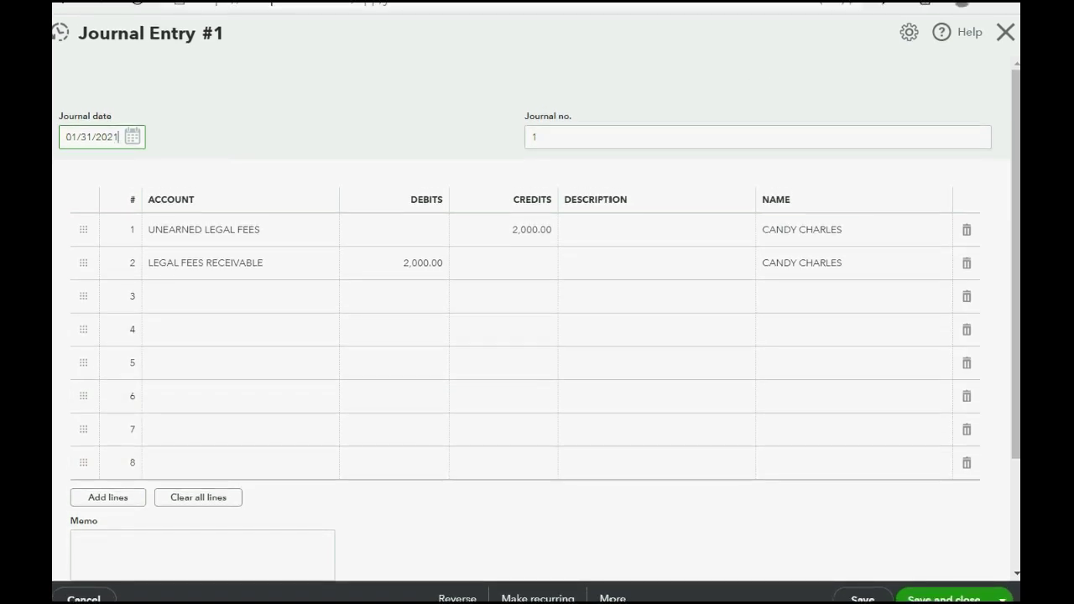
left_click(613, 598)
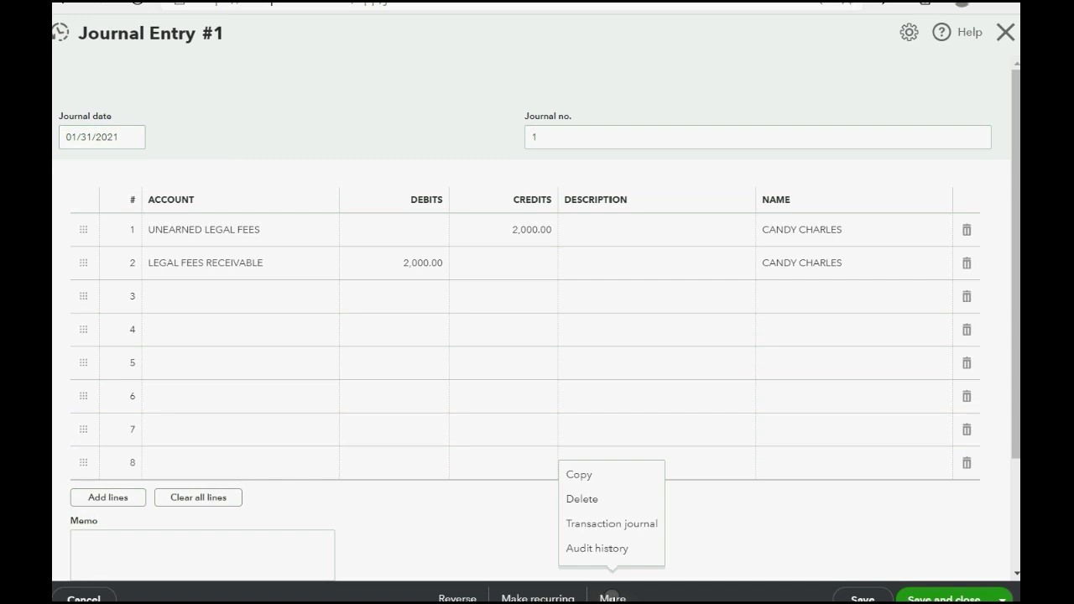
left_click(599, 504)
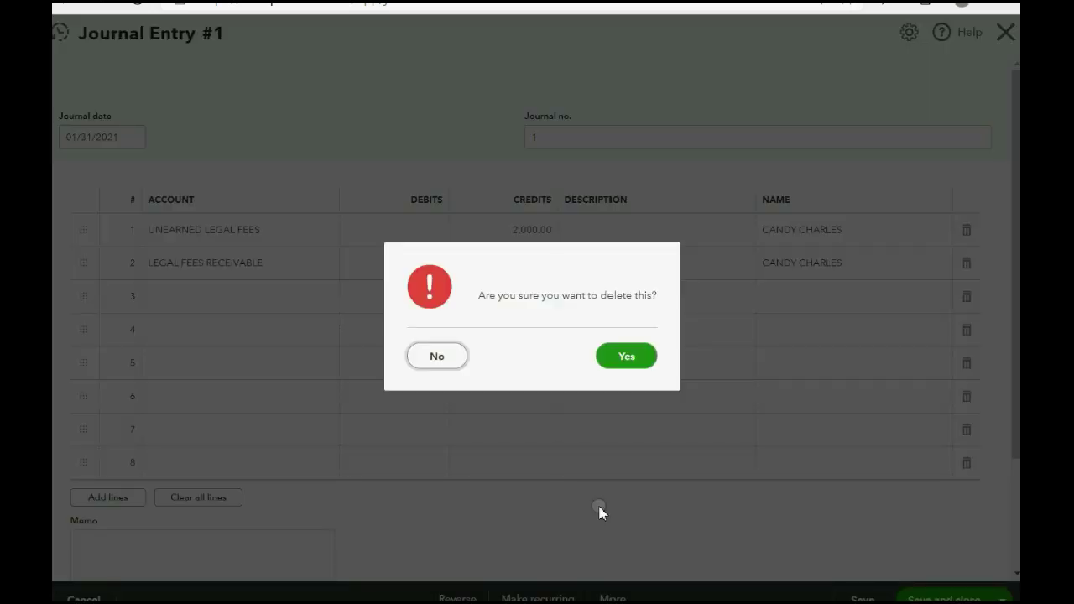
left_click(628, 363)
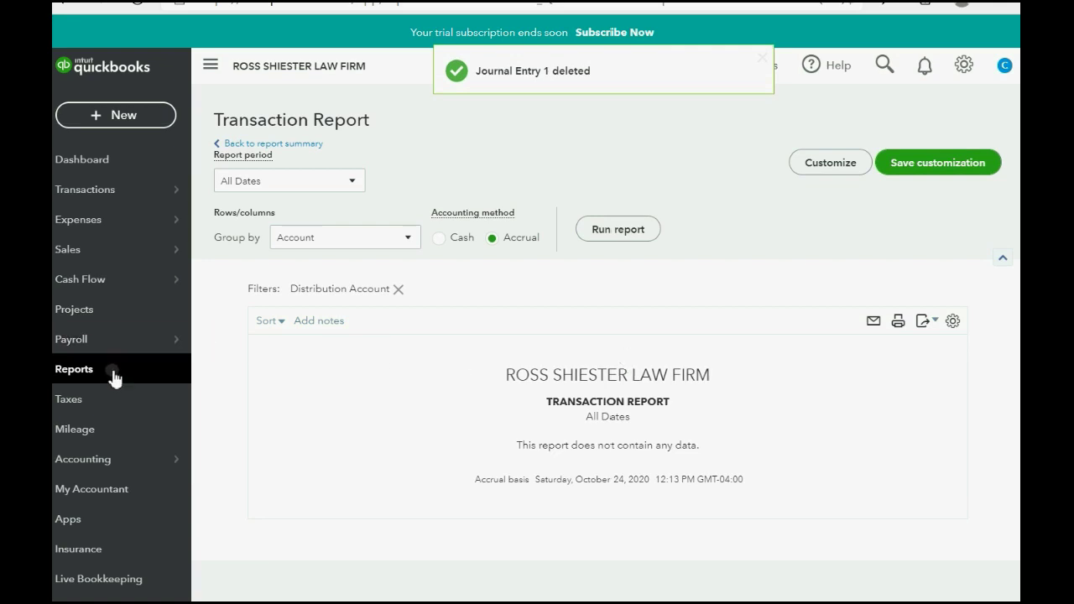
Step: Reopen the Trial Balance report from the custom reports to check balances without the adjusting entry
left_click(114, 377)
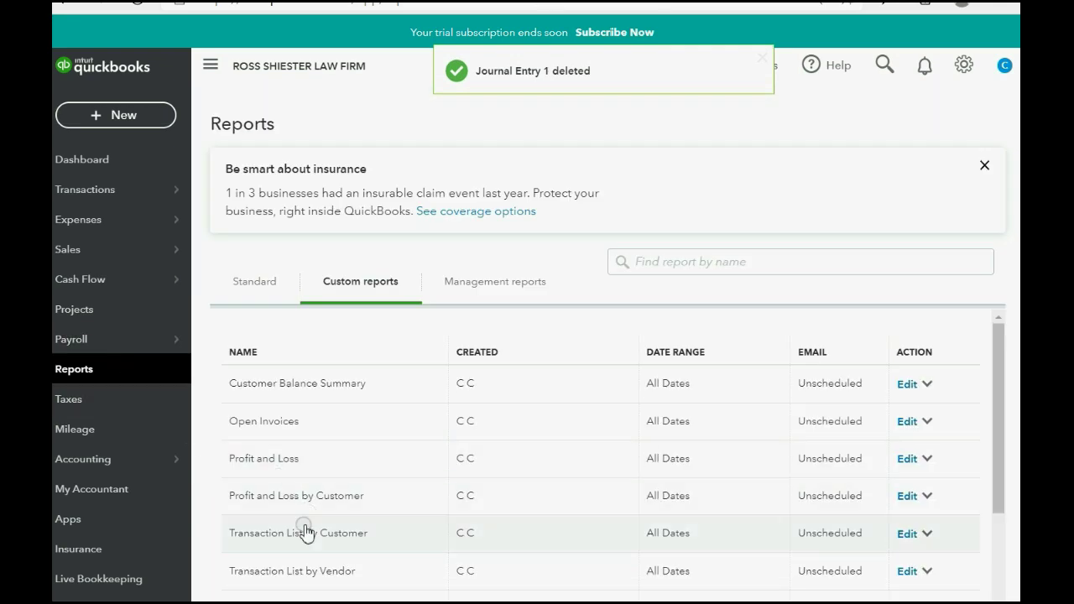
left_click(279, 596)
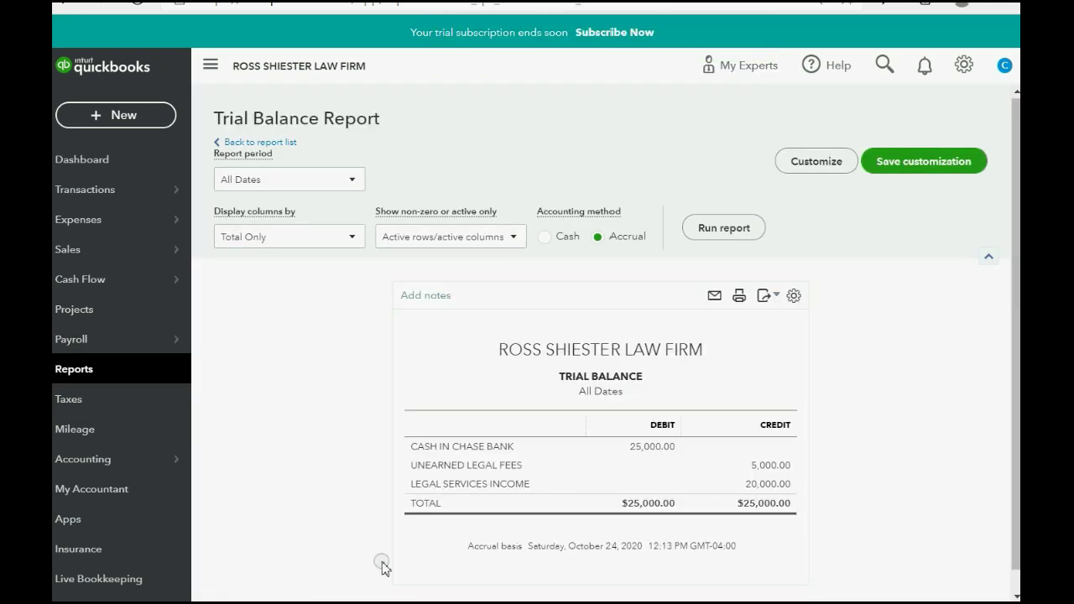